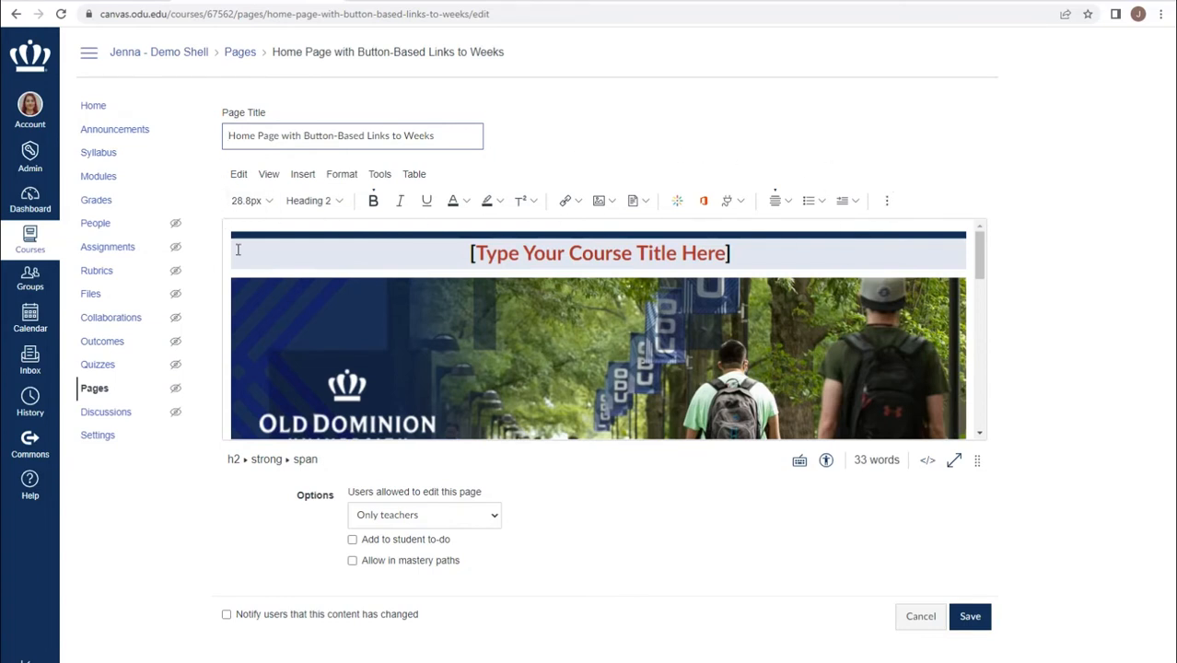
View the home page content in the fullscreen editor, and return to the normal editing view
left_click(242, 177)
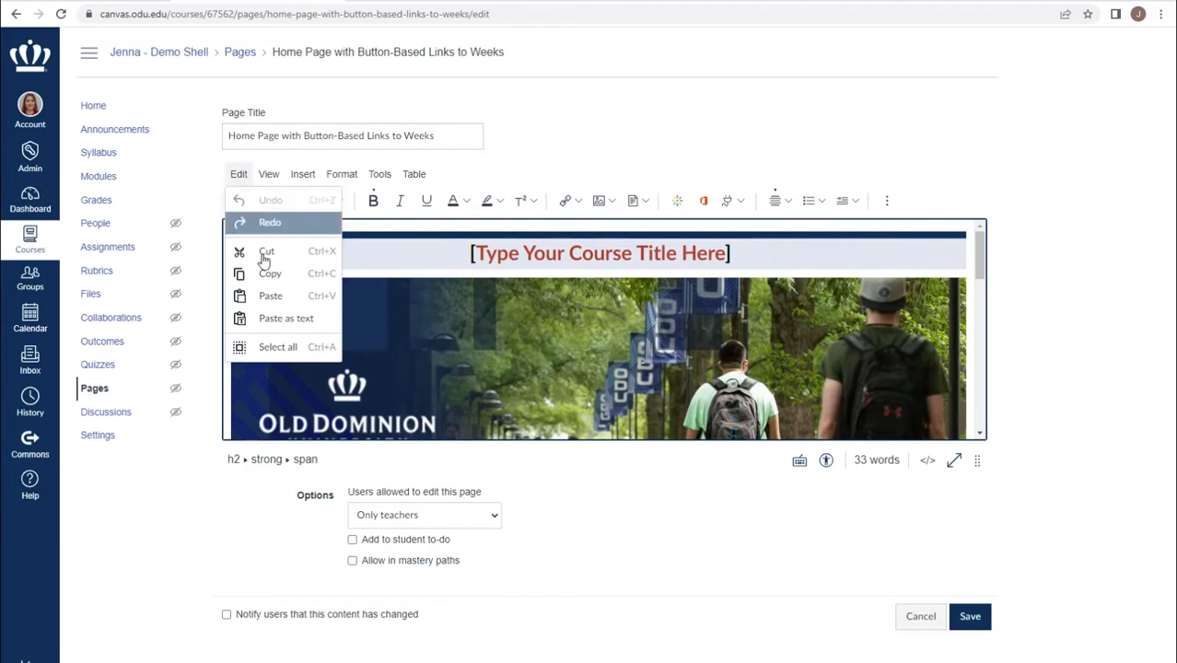
left_click(279, 178)
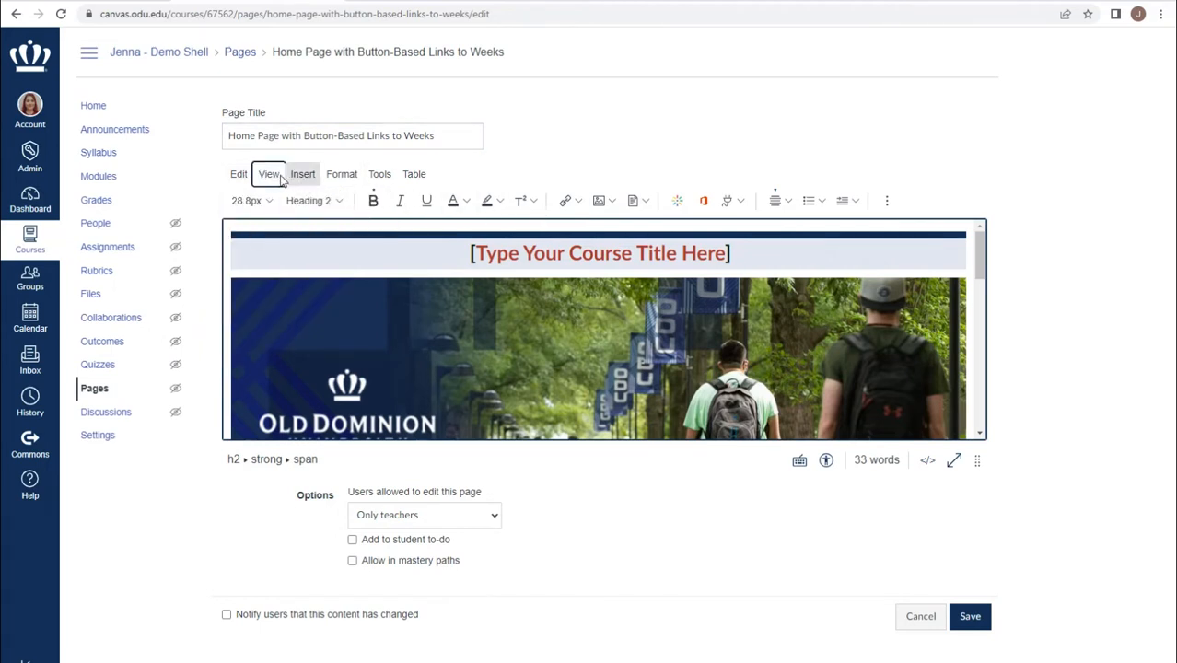
left_click(302, 174)
mouse_move(269, 174)
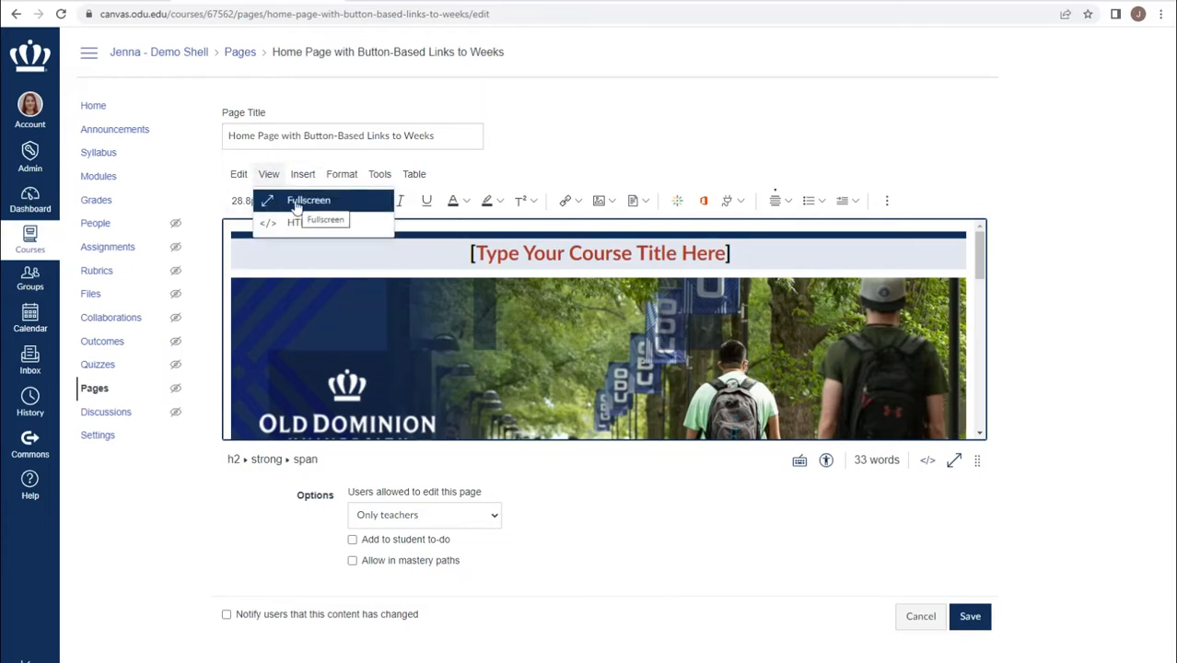
left_click(296, 204)
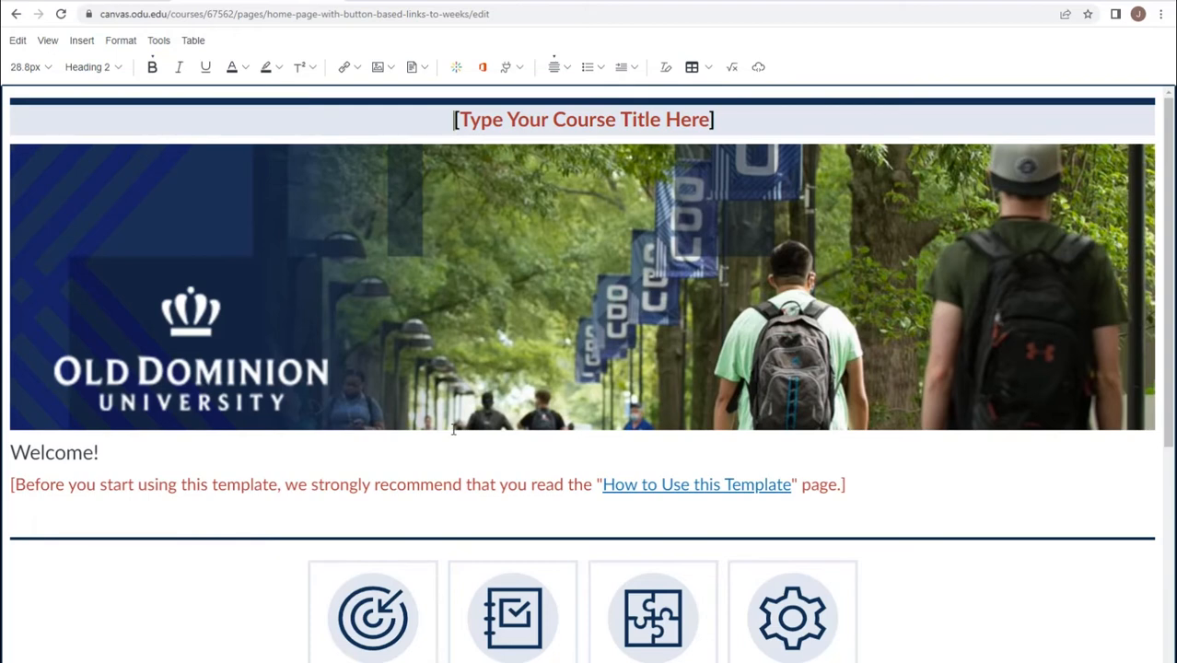
key("Escape")
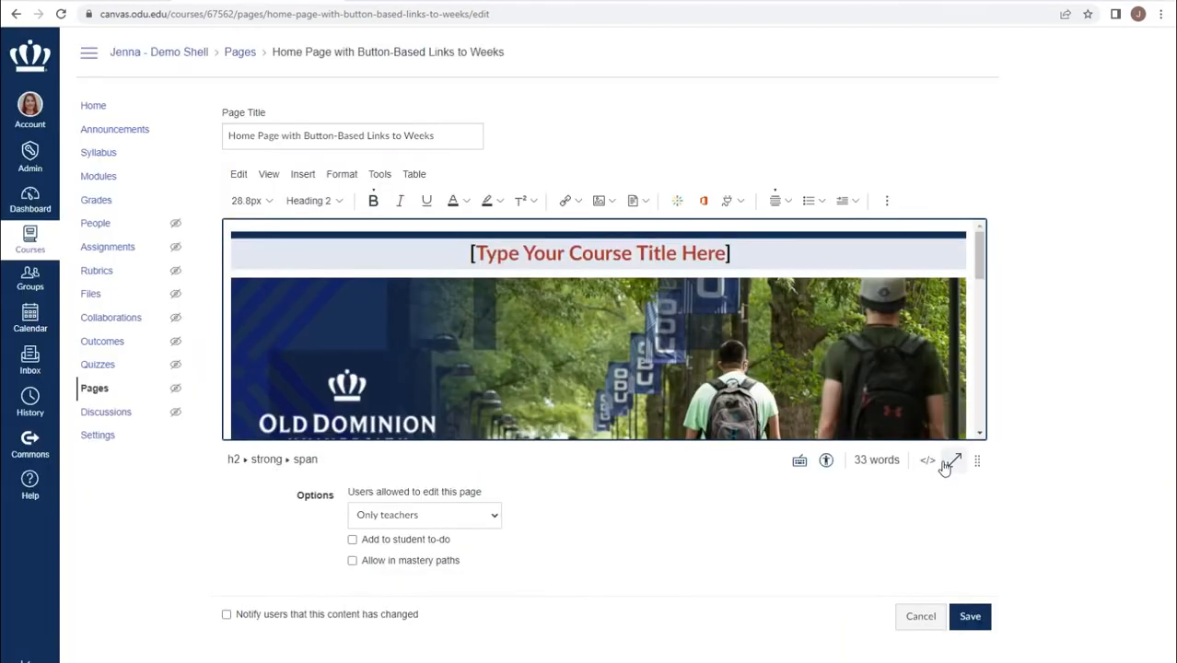
left_click(268, 174)
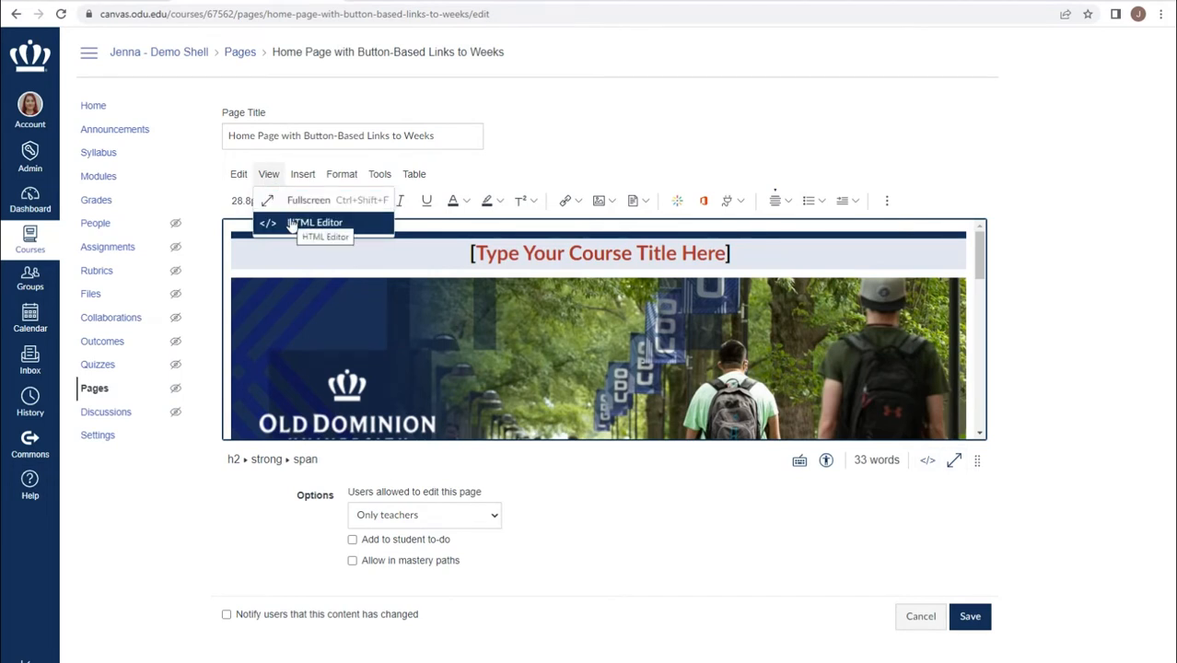
left_click(304, 177)
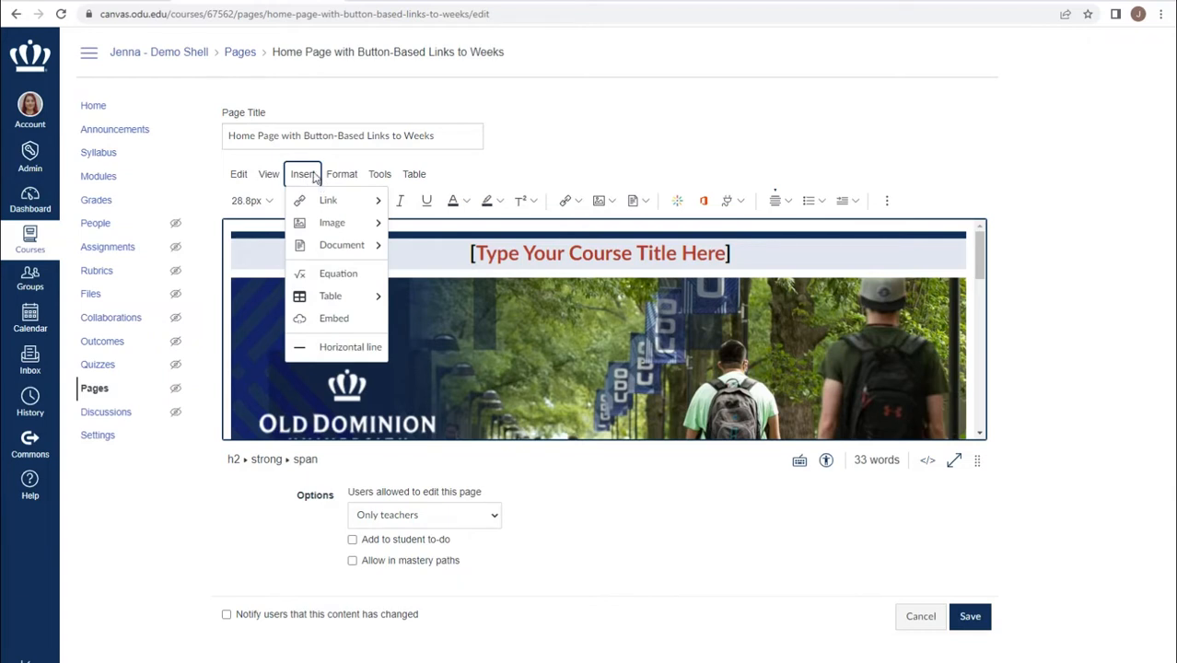
left_click(333, 177)
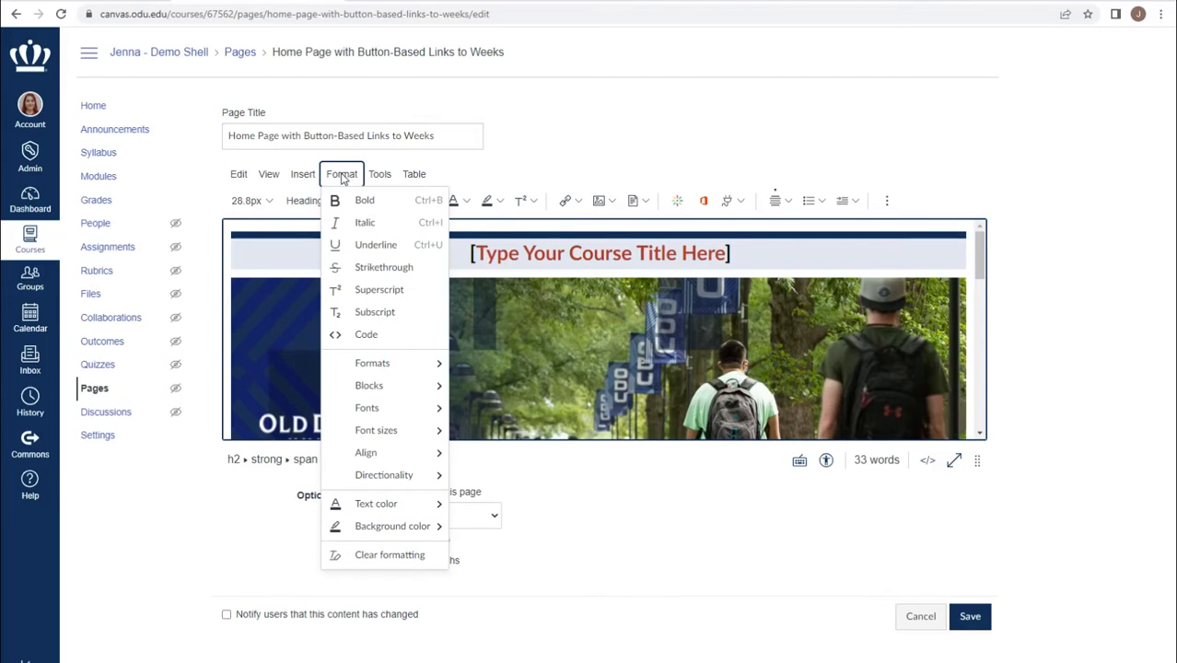
left_click(381, 175)
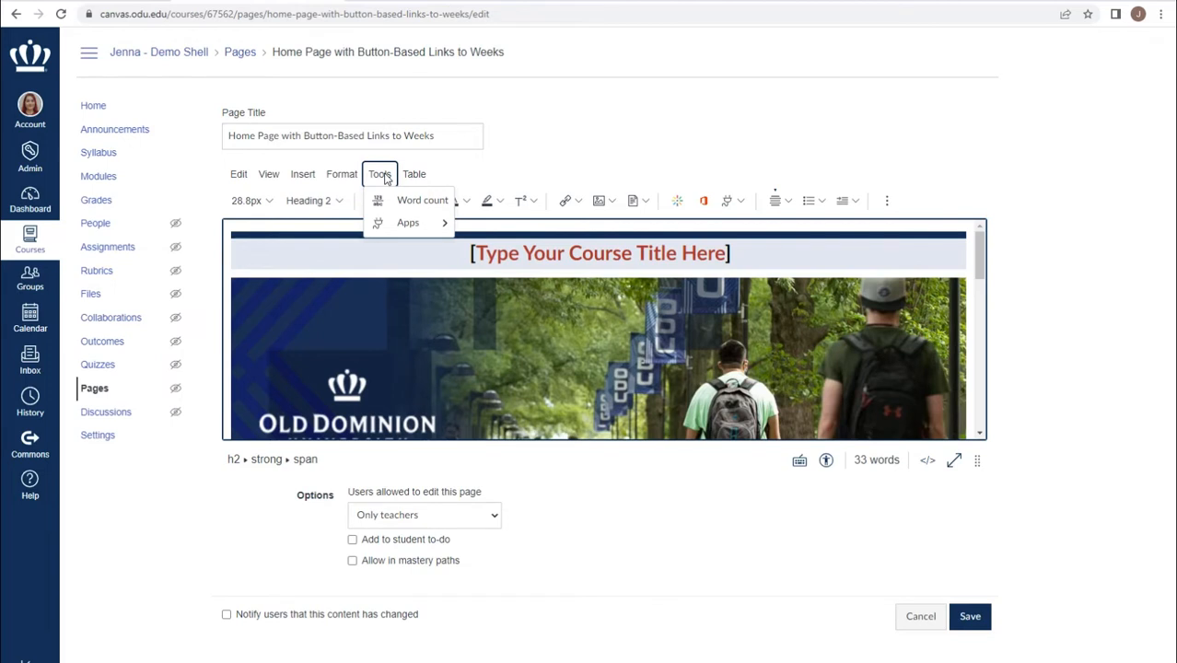
left_click(413, 176)
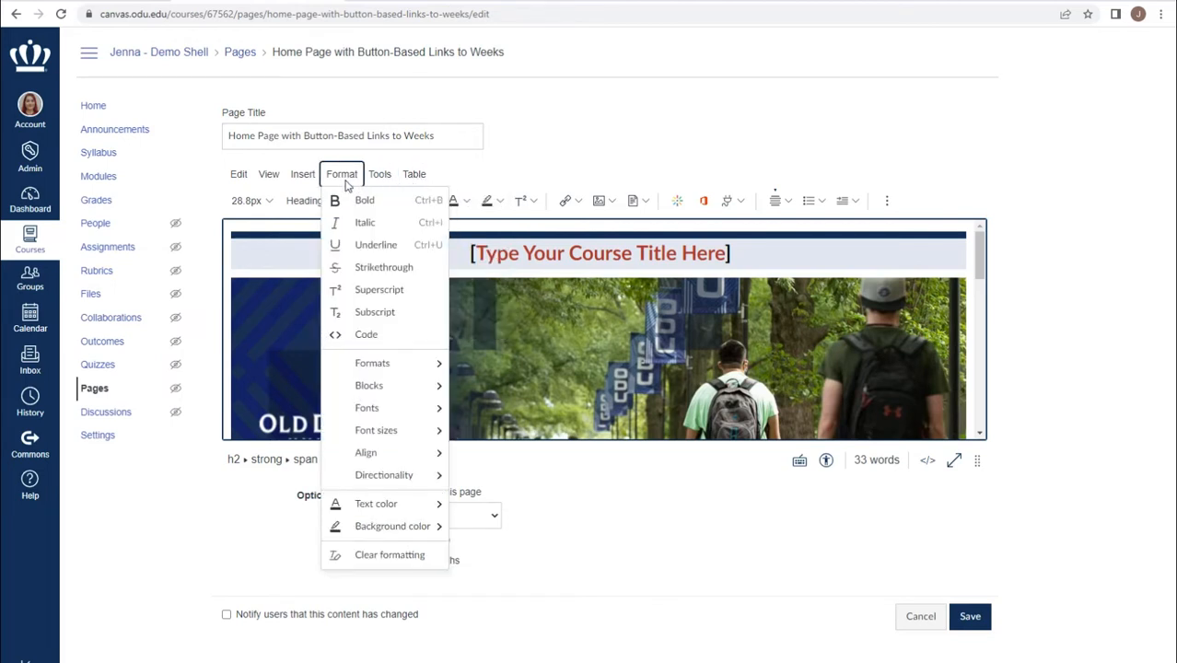
mouse_move(307, 176)
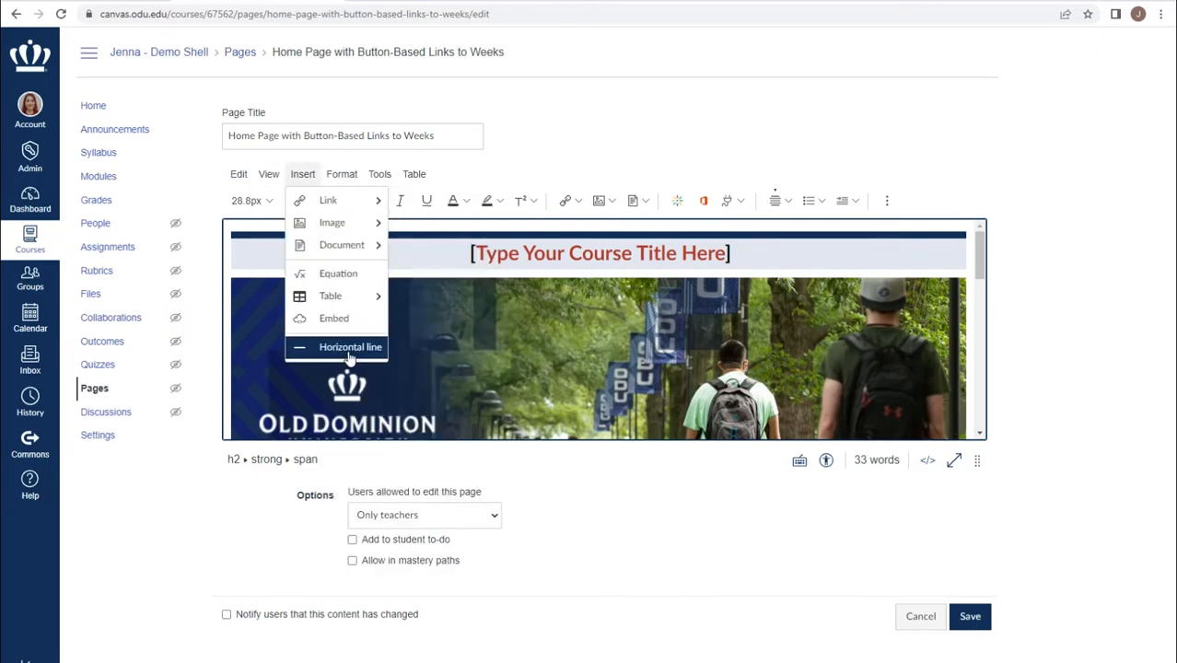
left_click(932, 177)
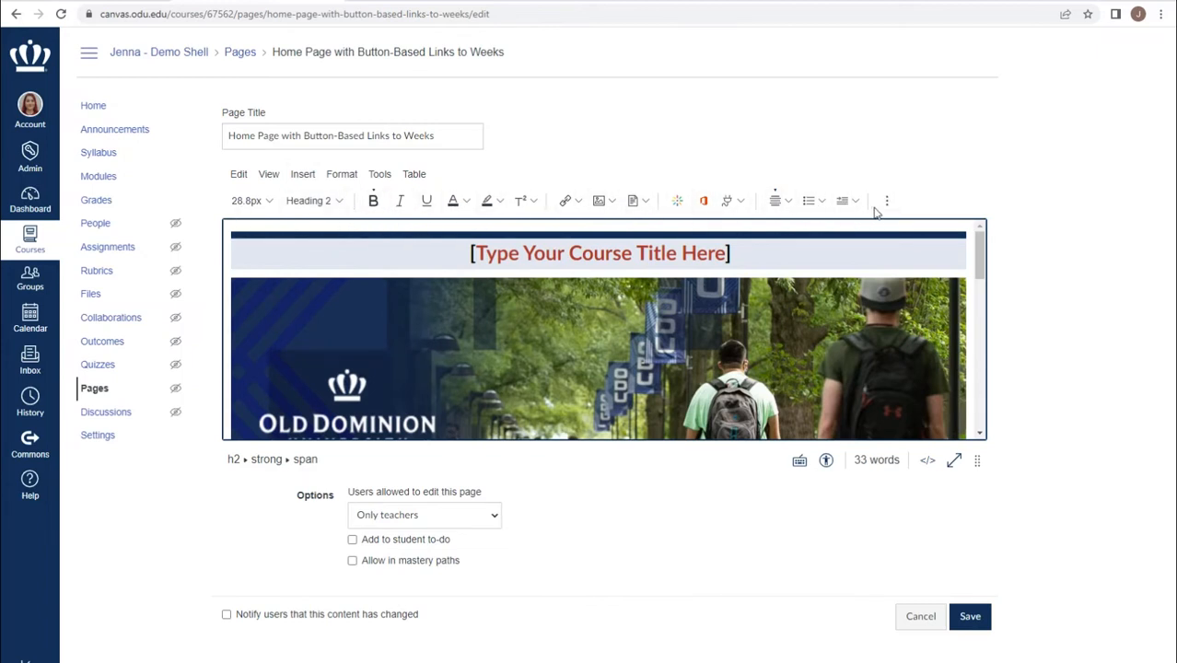
Replace the red template notice under the "Welcome!" heading with "introductory message to students" and add a blank line below it
scroll(478, 276, "down", 3)
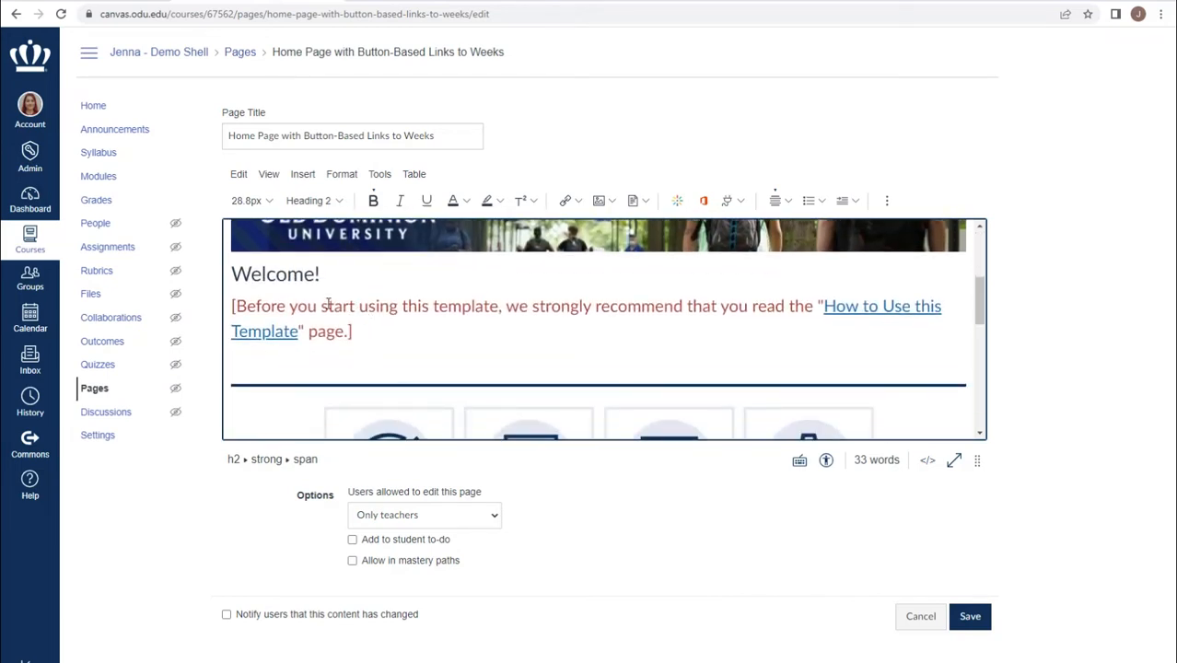
scroll(347, 326, "down", 1)
scroll(389, 305, "up", 1)
left_click_drag(354, 334, 224, 299)
key("BackSpace")
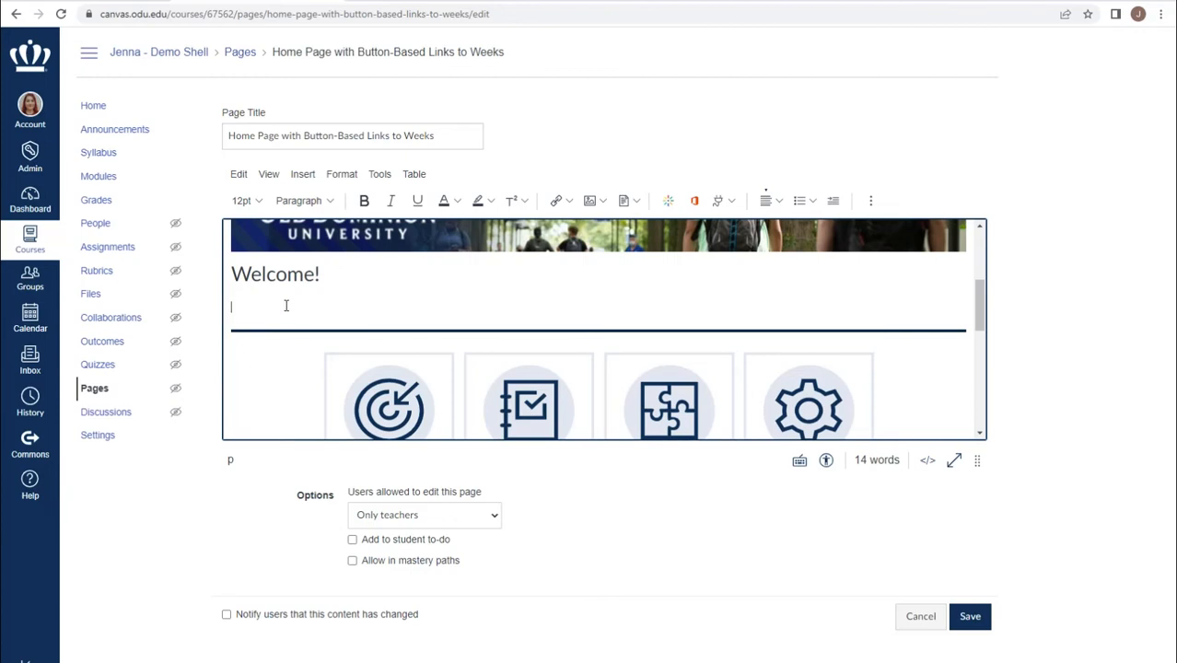
type("introductory message to studen")
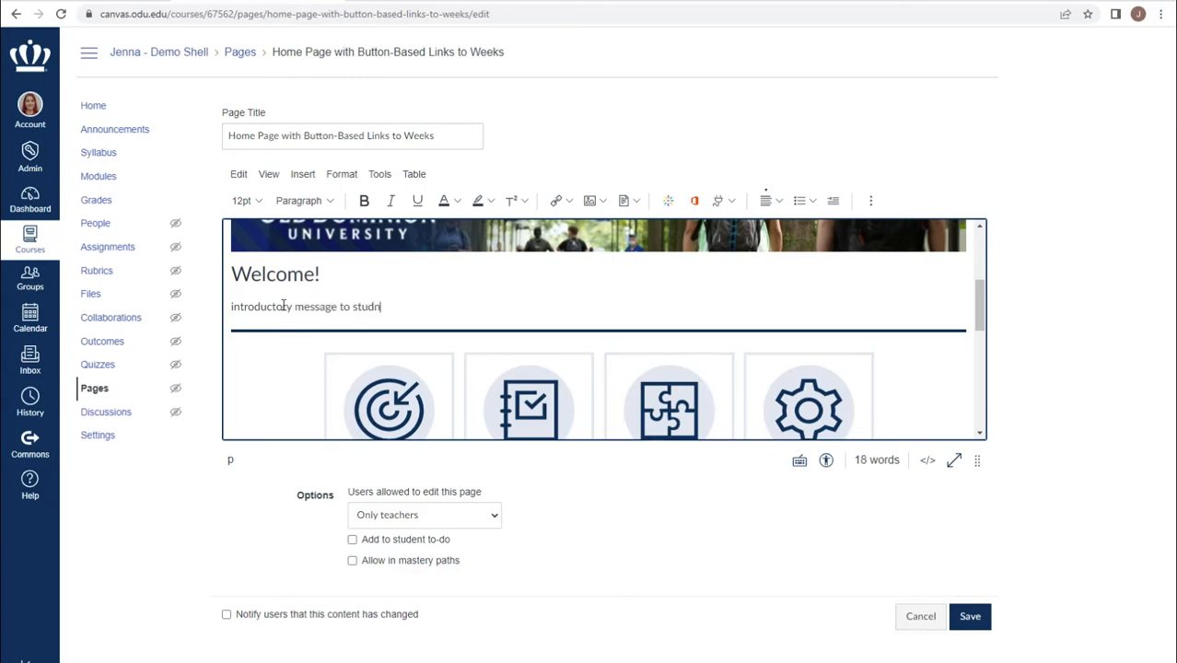
key("BackSpace")
type("ents")
key("Return")
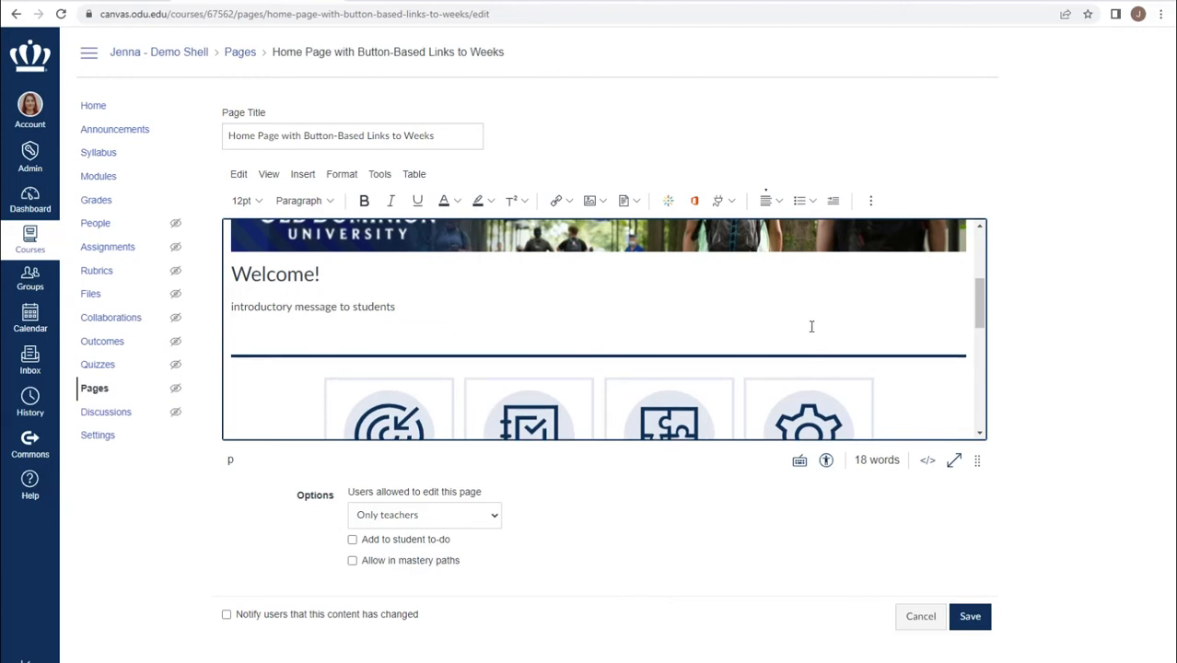
Open the YouTube app from the editor's full app list and search it for "sloths"
left_click(732, 201)
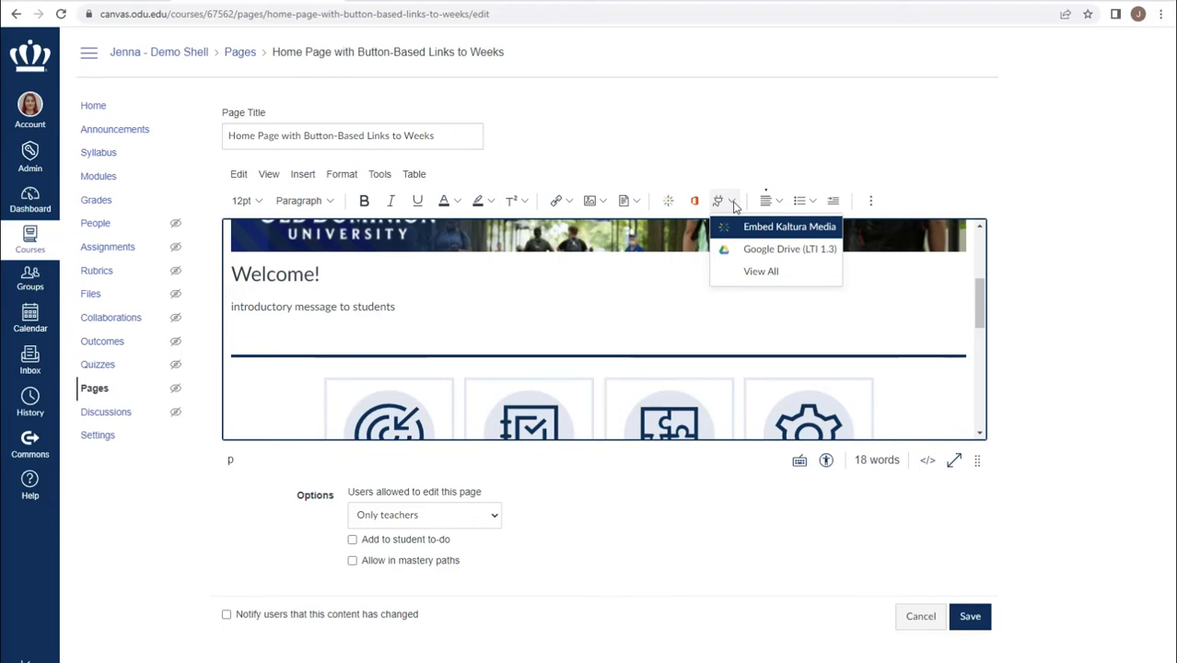
left_click(763, 274)
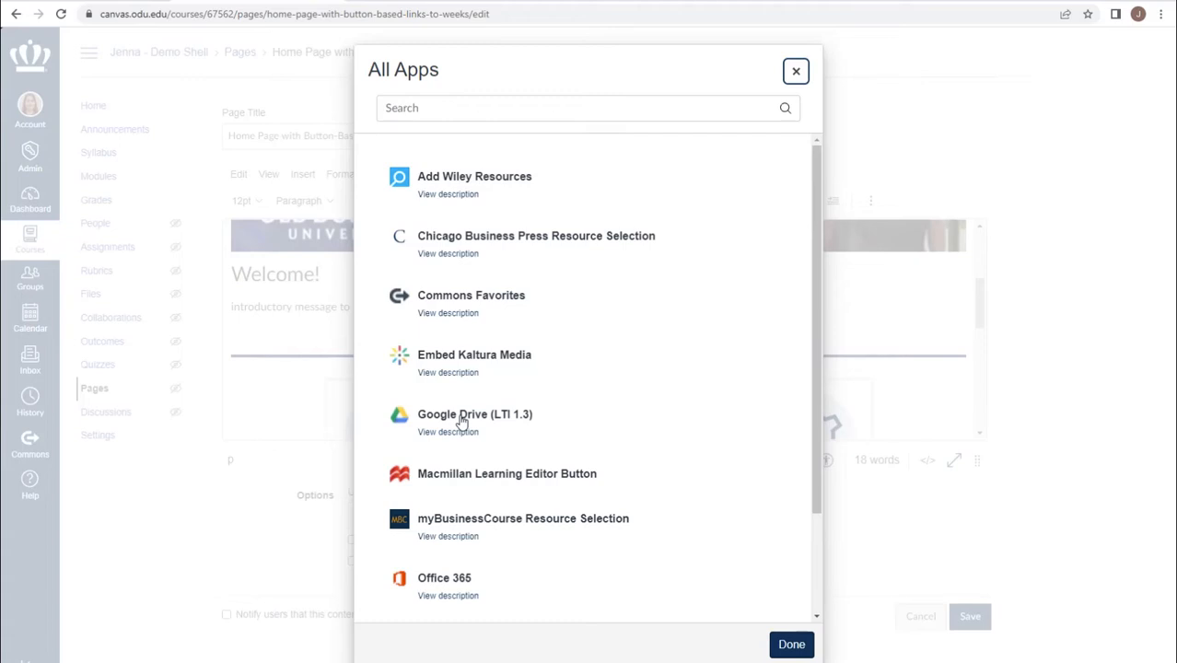
scroll(601, 424, "down", 3)
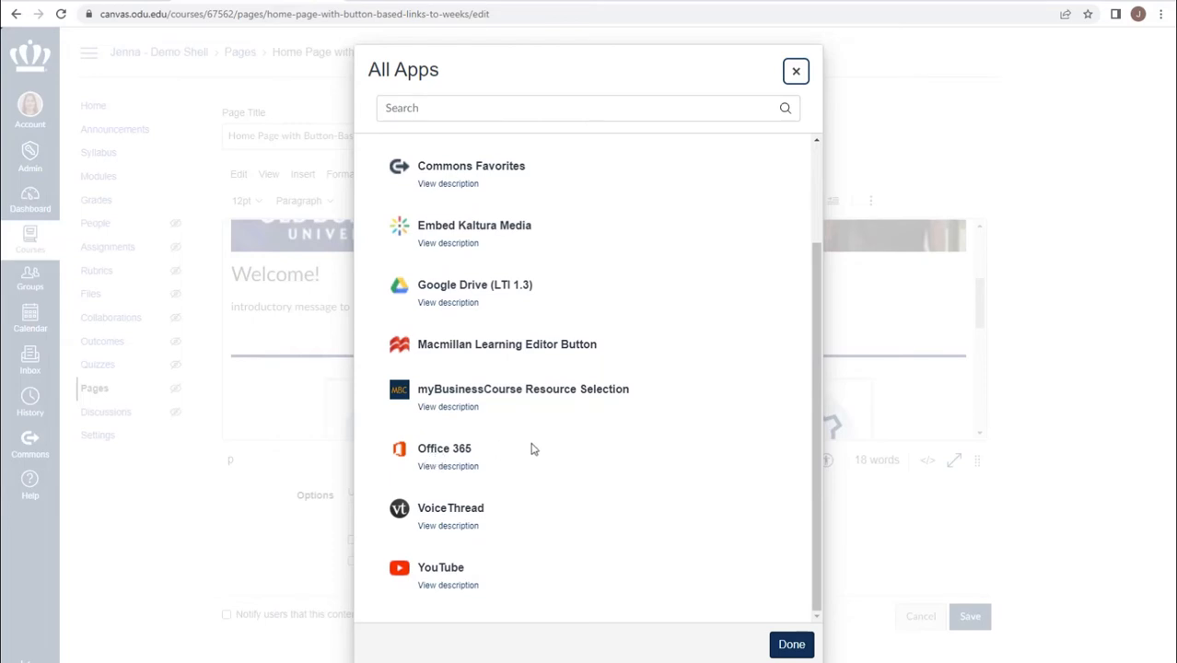
left_click(431, 571)
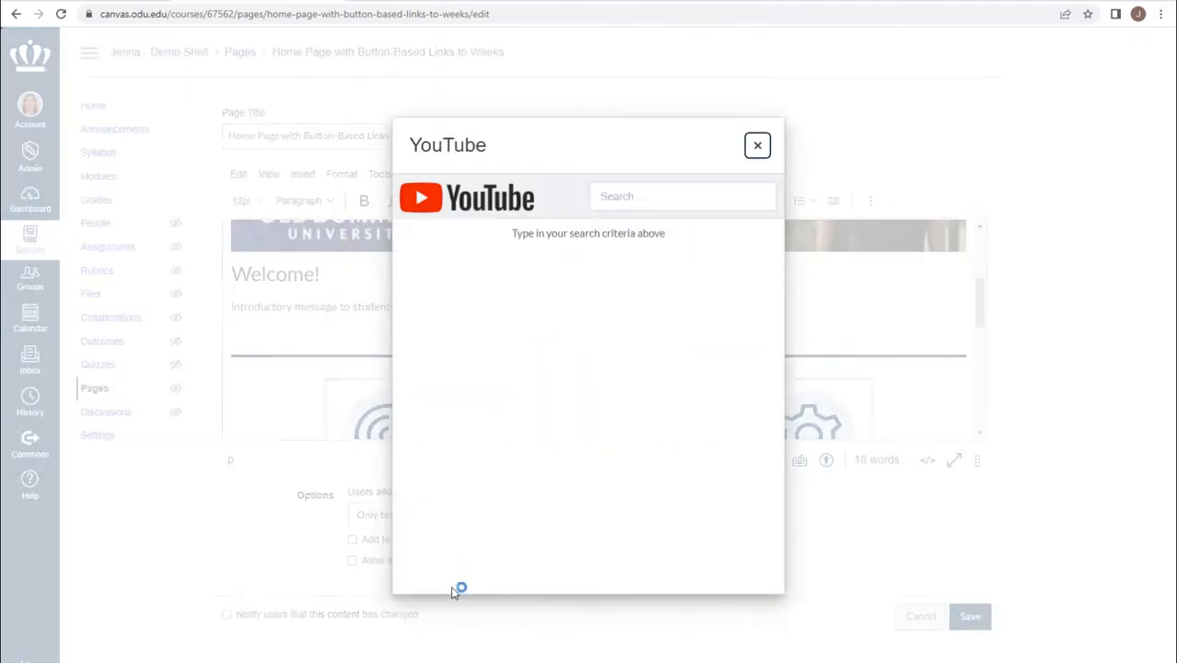
left_click(632, 196)
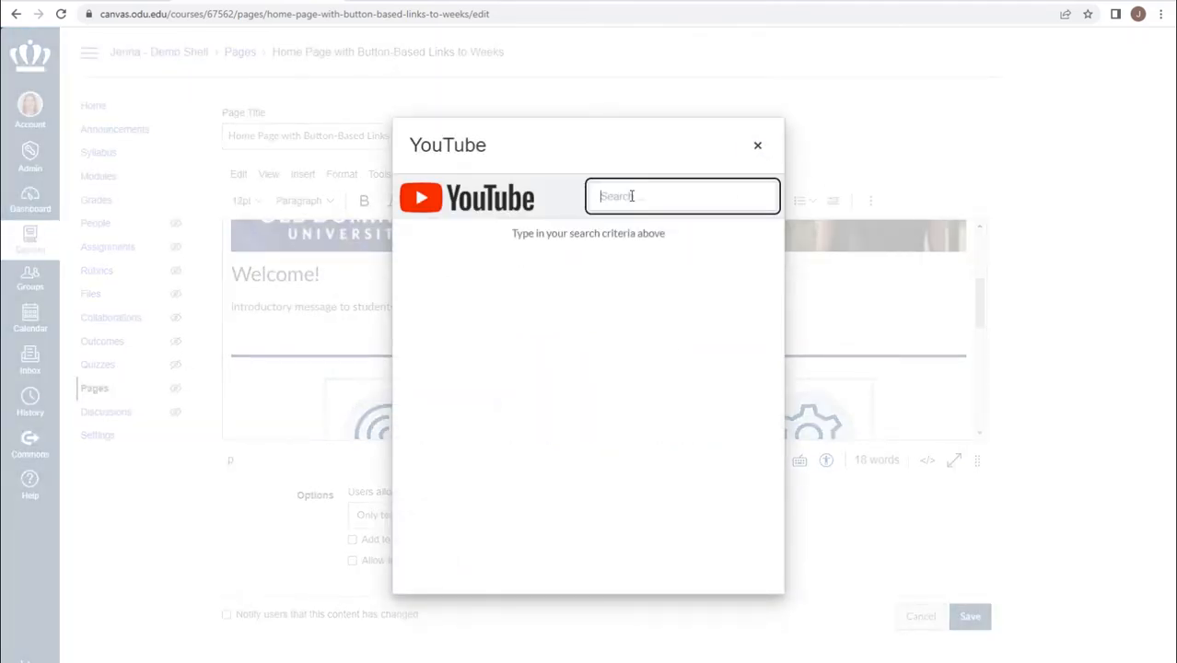
type("sloths")
key("Return")
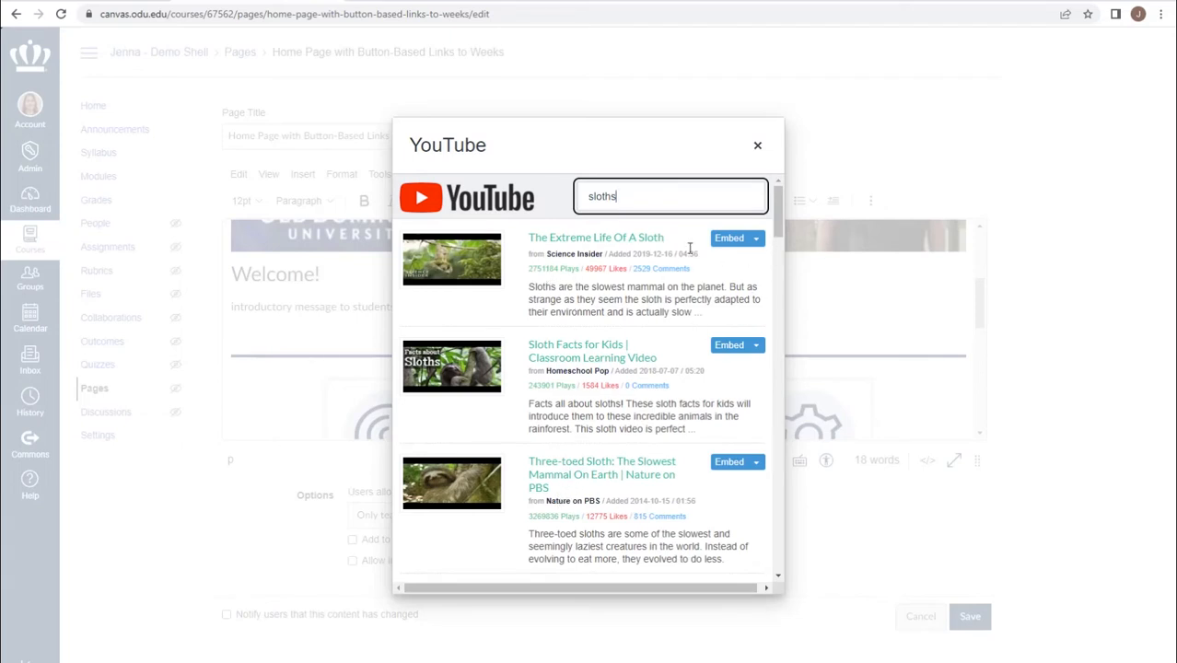
Check the embed options for the video "The Extreme Life Of A Sloth" and close YouTube without embedding anything
left_click(757, 240)
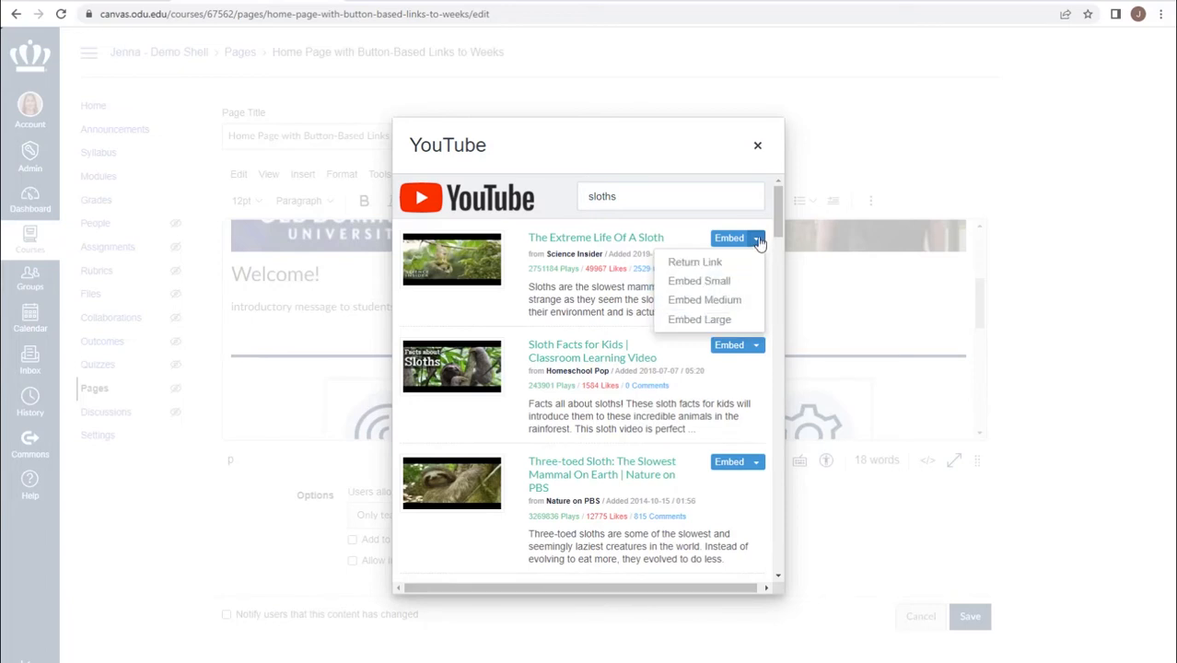
left_click(693, 238)
left_click(757, 145)
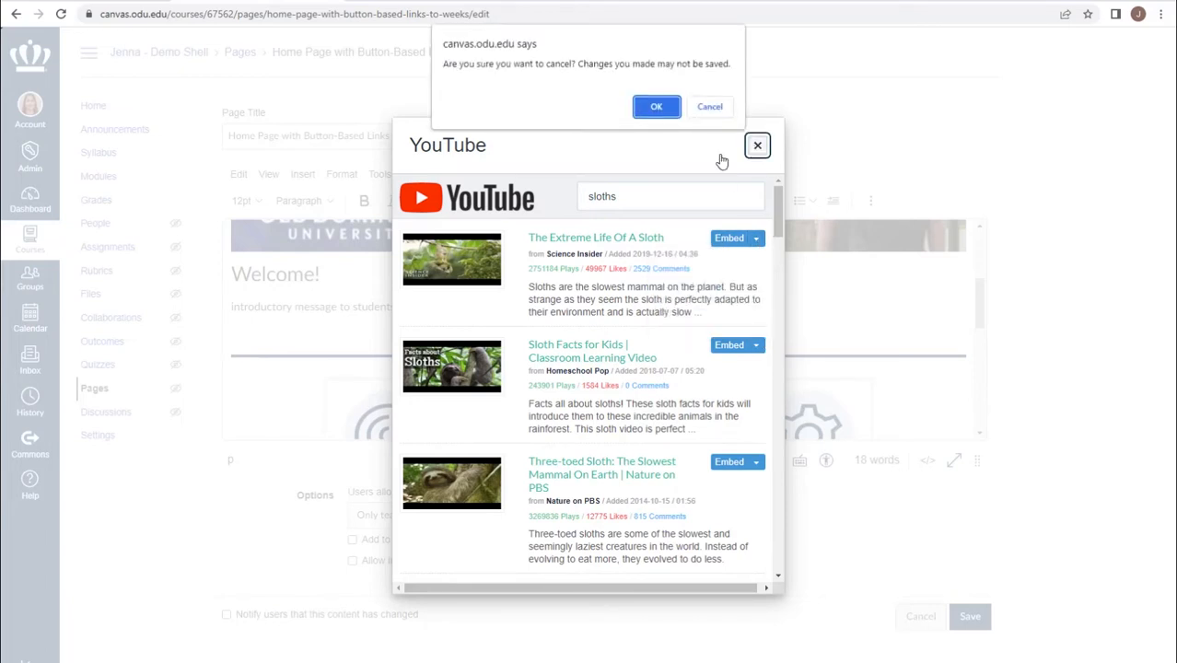
left_click(656, 107)
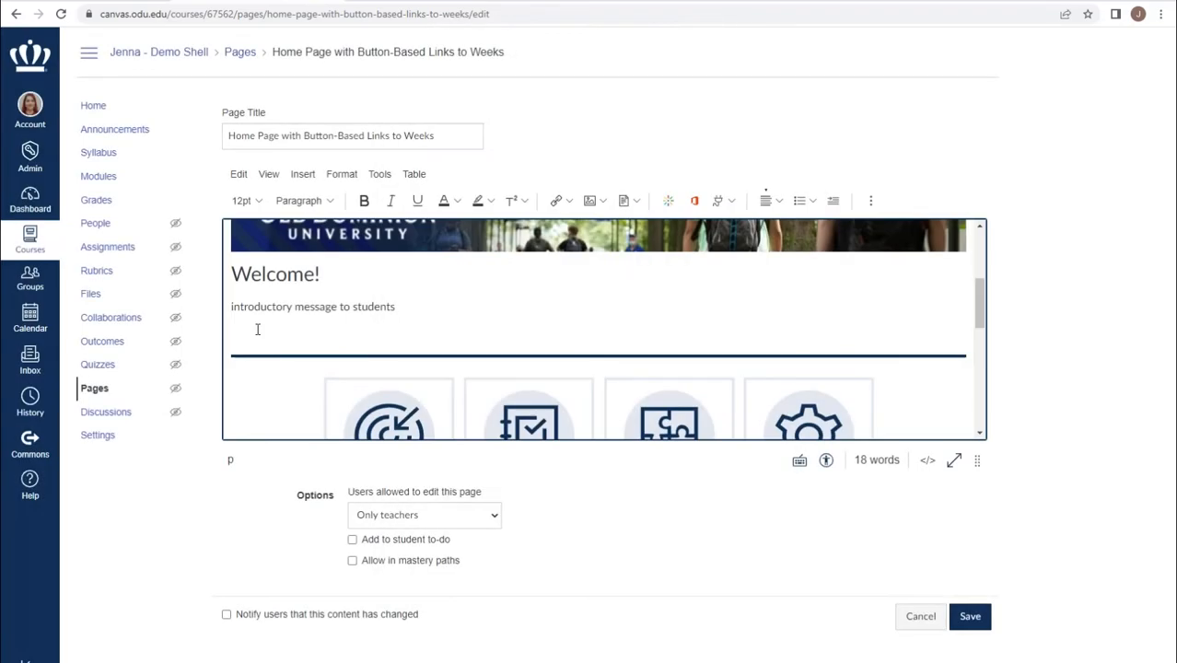
Open the Embed Kaltura Media app from the full app list and browse the videos in My Media
left_click(732, 201)
left_click(760, 294)
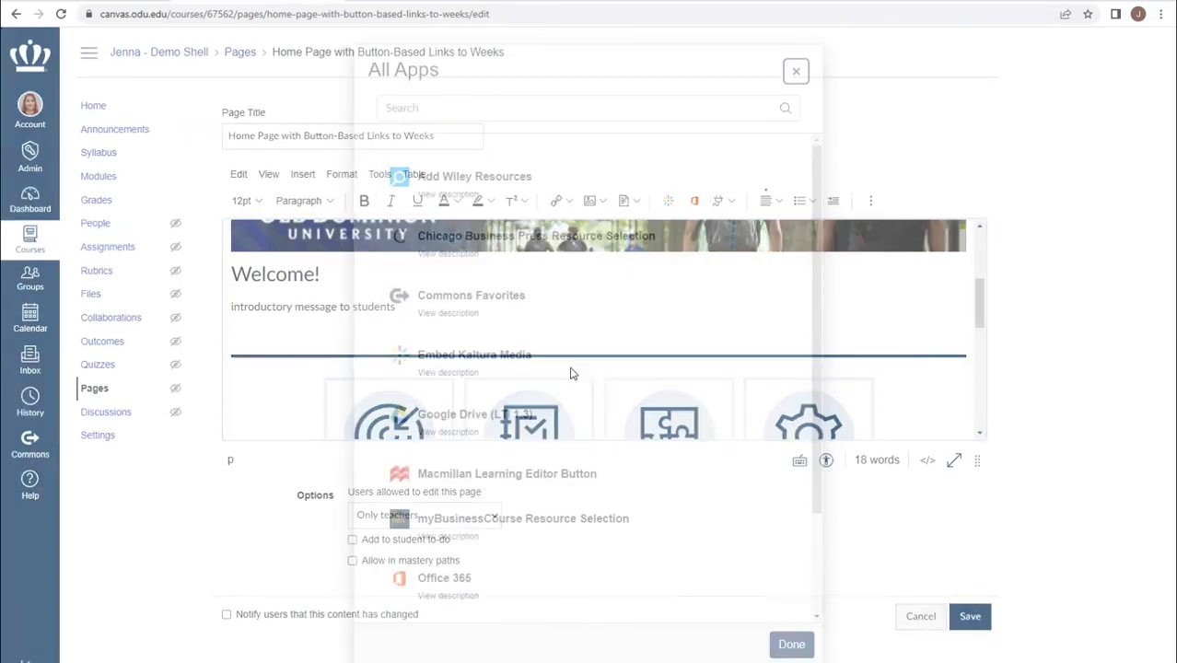
left_click(480, 355)
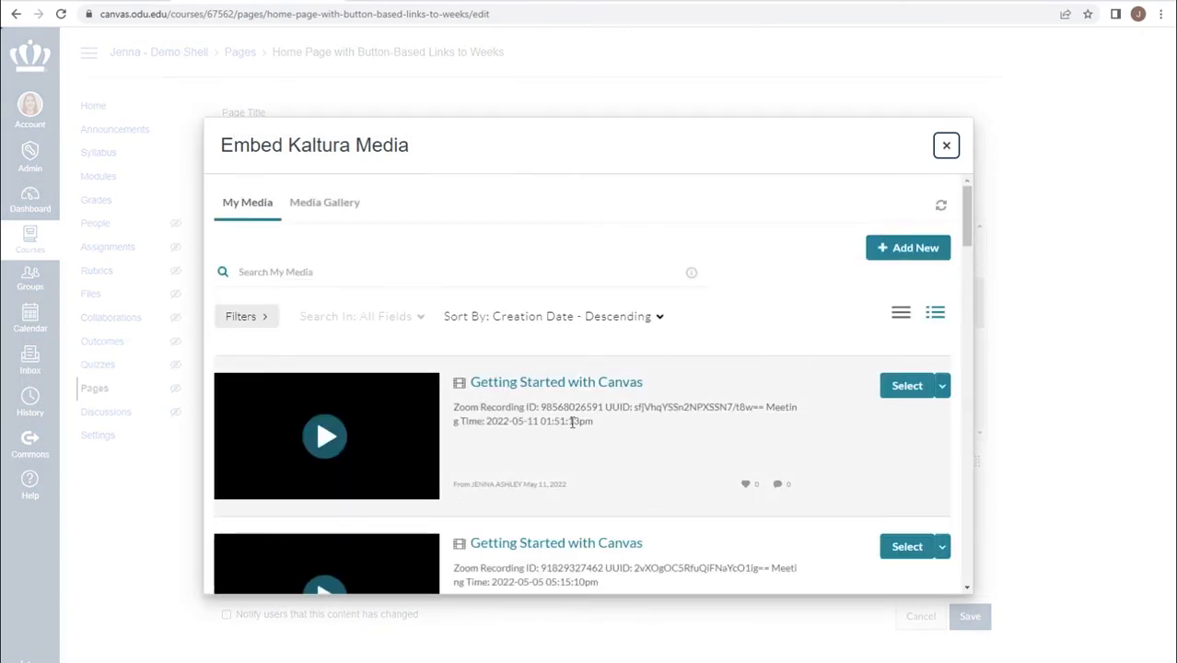
scroll(654, 444, "down", 2)
scroll(894, 370, "down", 1)
scroll(857, 378, "down", 2)
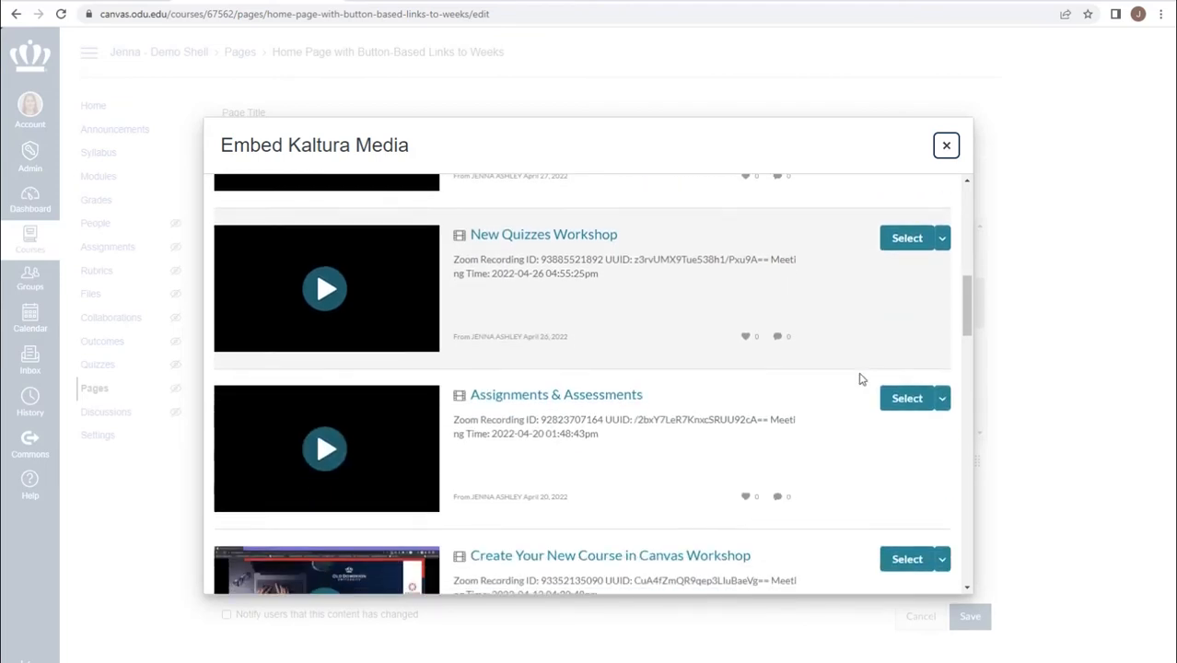
Check the embed sizes offered for the "Assignments & Assessments" video and close Kaltura without embedding it
left_click(942, 399)
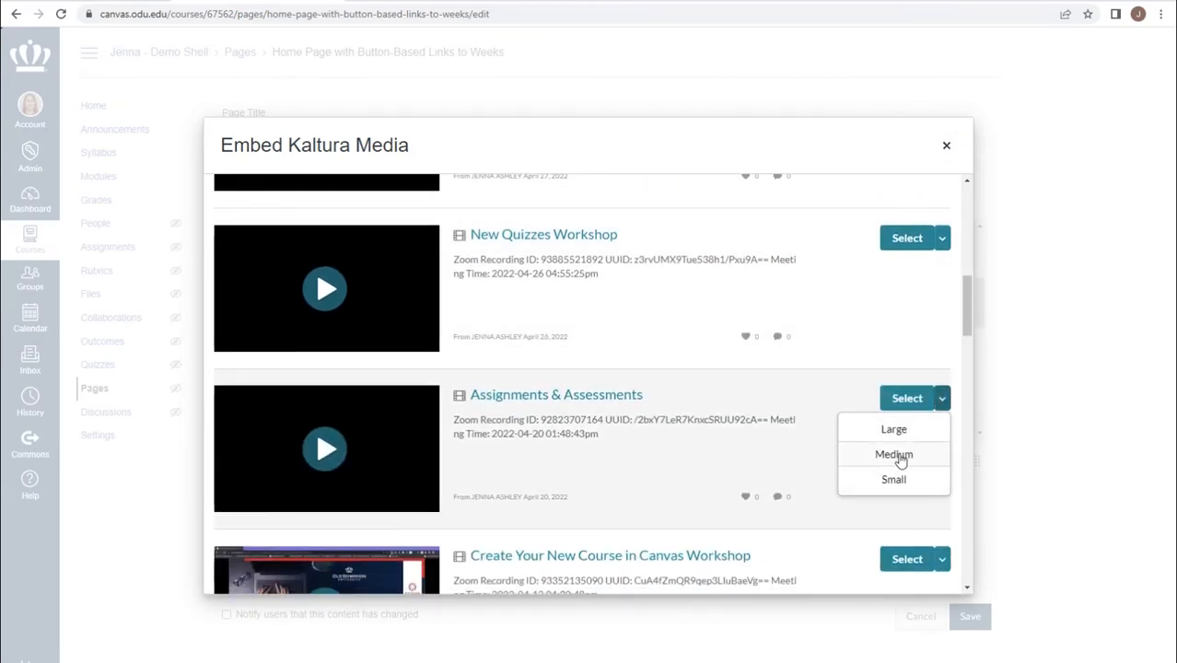
left_click(910, 404)
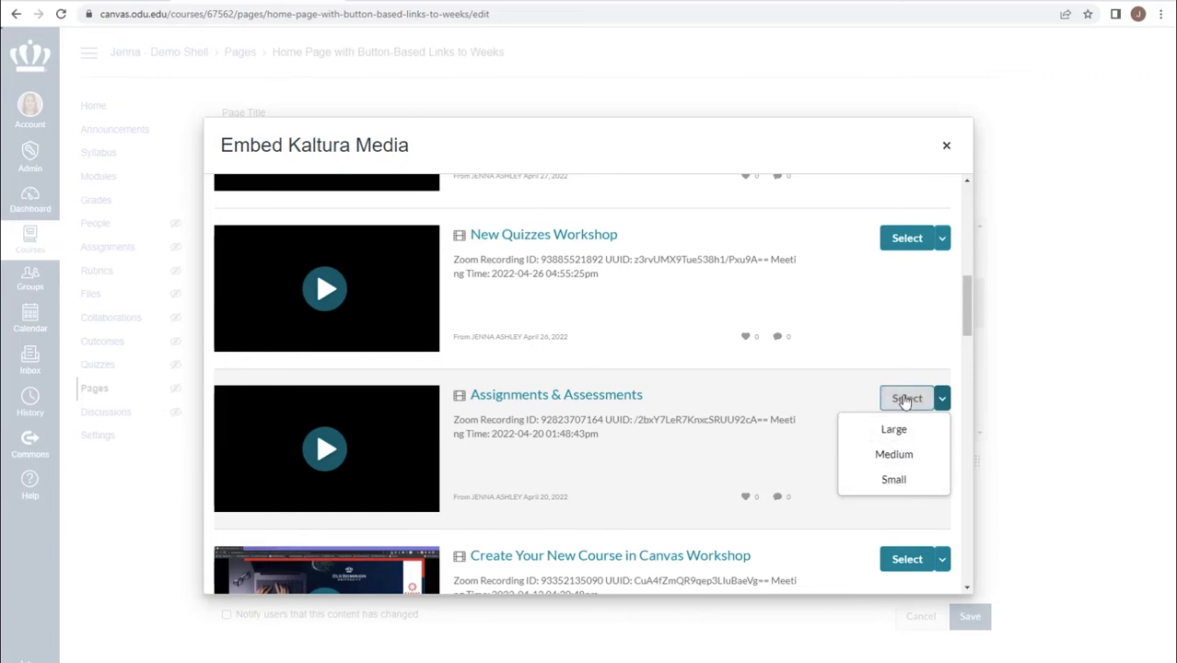
left_click(946, 145)
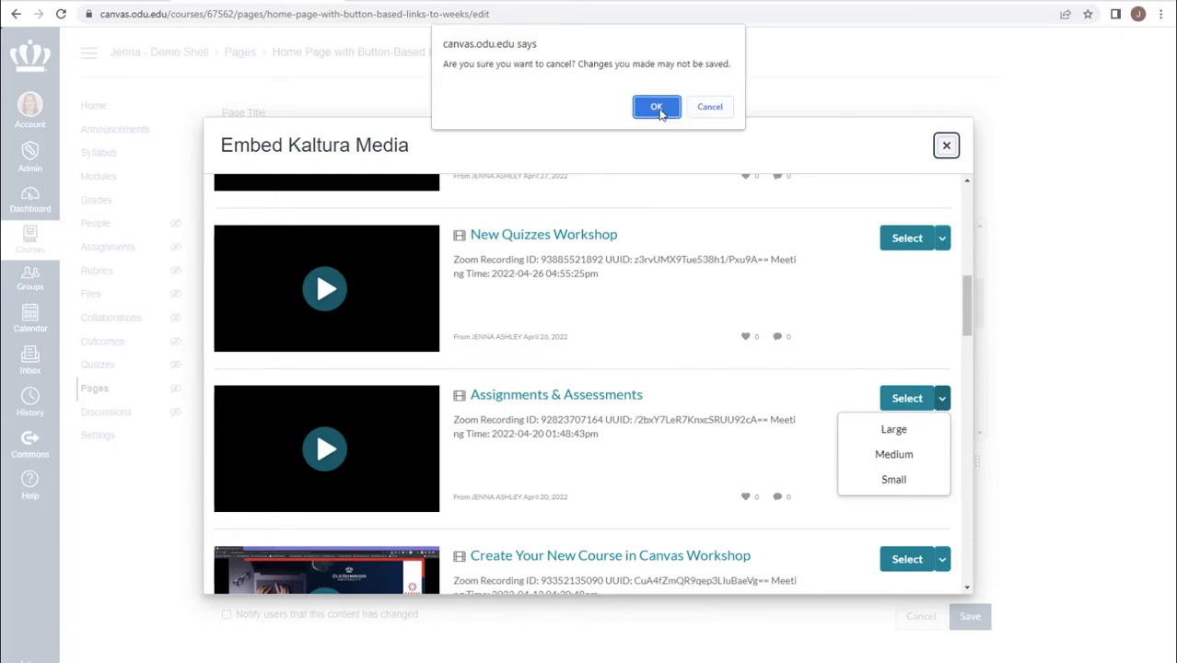
left_click(660, 108)
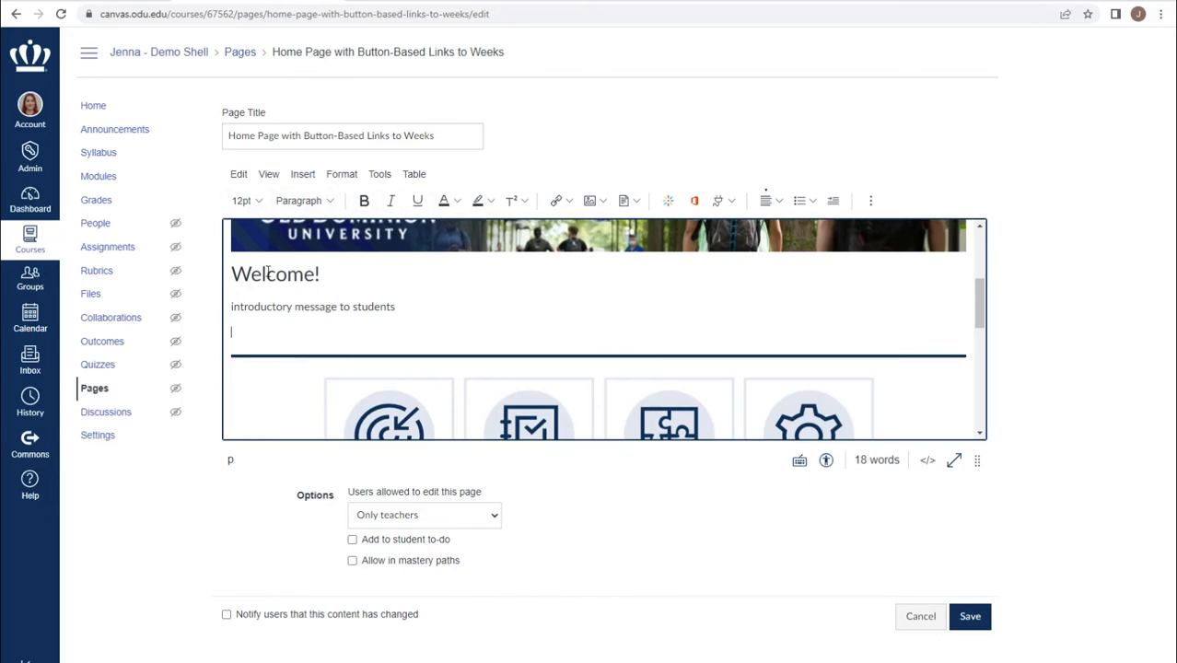
Change the "Welcome!" heading to the Paragraph style and restore it to Heading 2
left_click(317, 200)
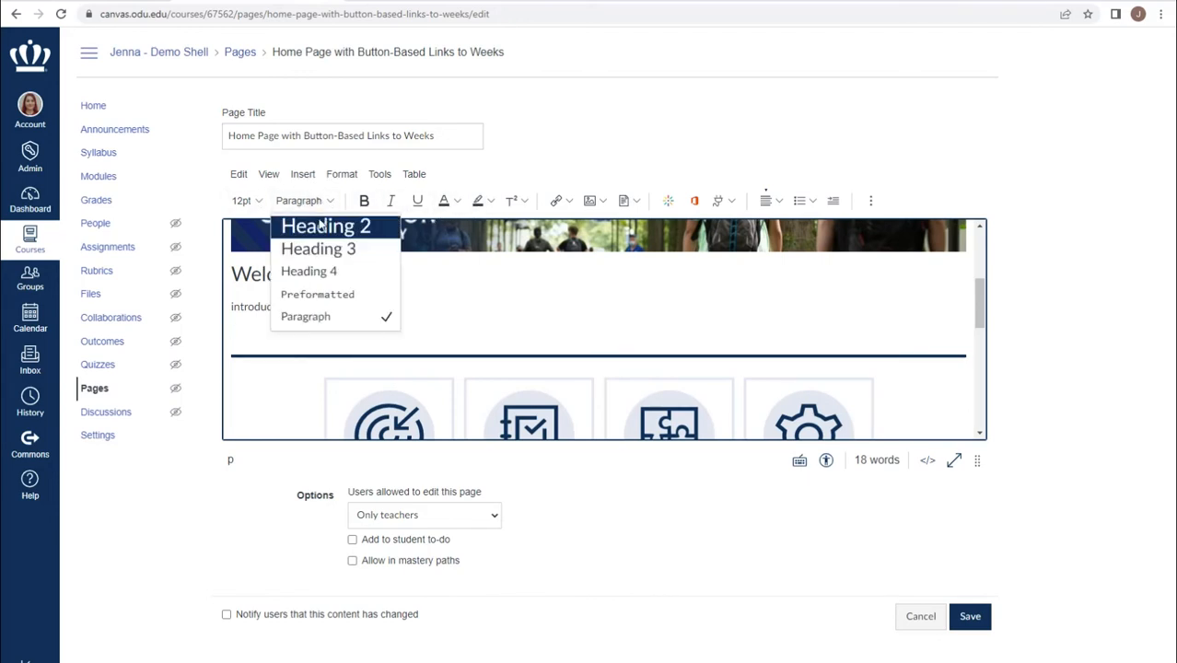
left_click(253, 280)
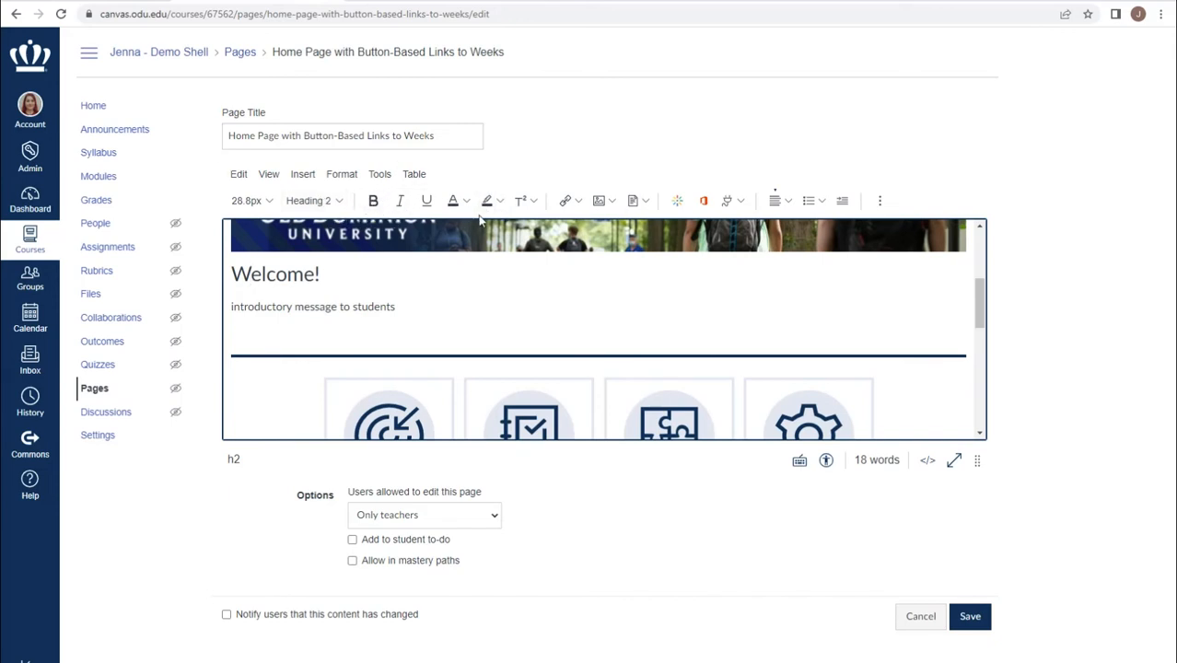
left_click(322, 203)
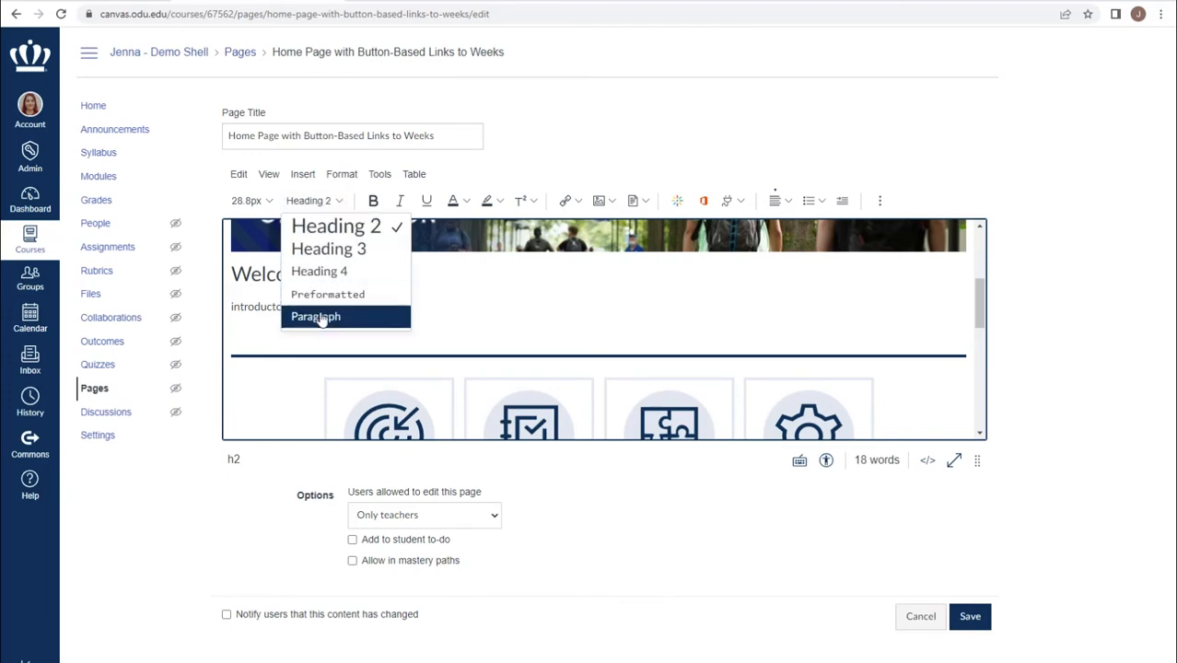
left_click(316, 318)
left_click(304, 201)
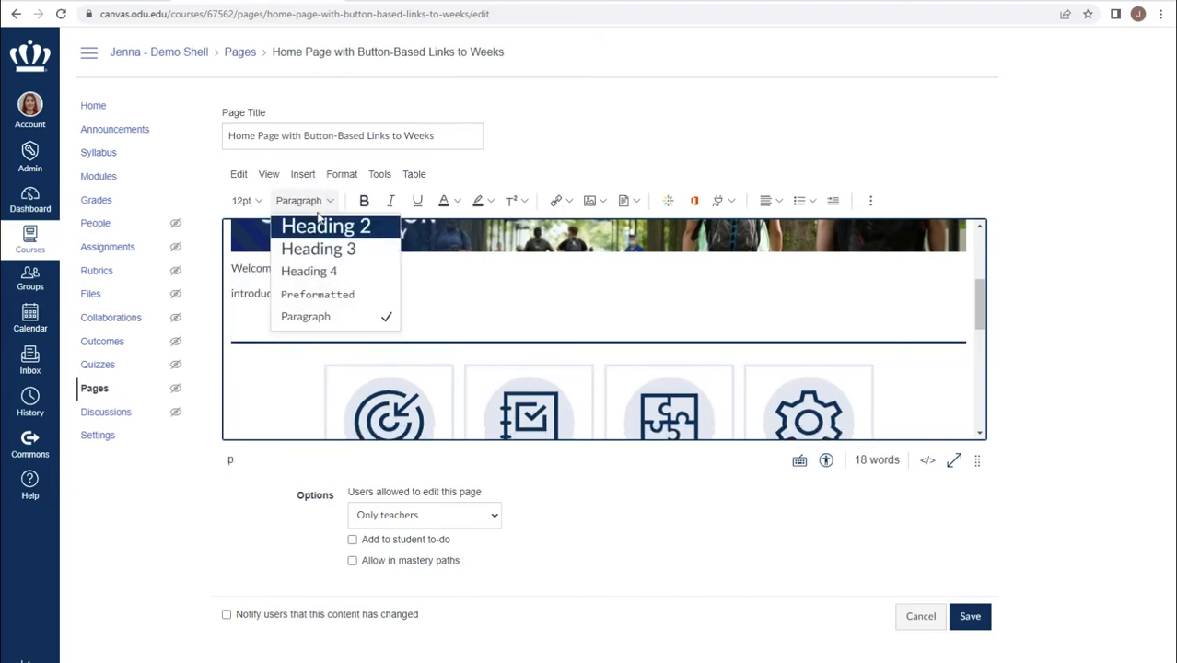
left_click(318, 226)
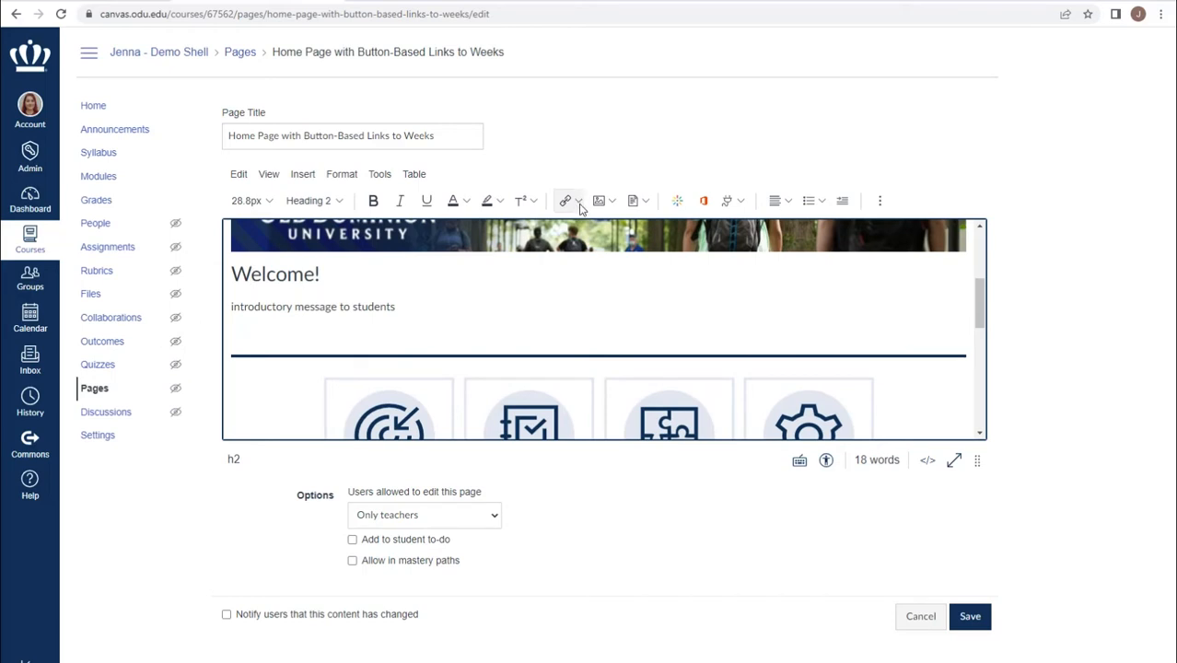
Add the line "External link to Desmos" below the introductory message and link it to desmos.com/graphing
left_click(246, 329)
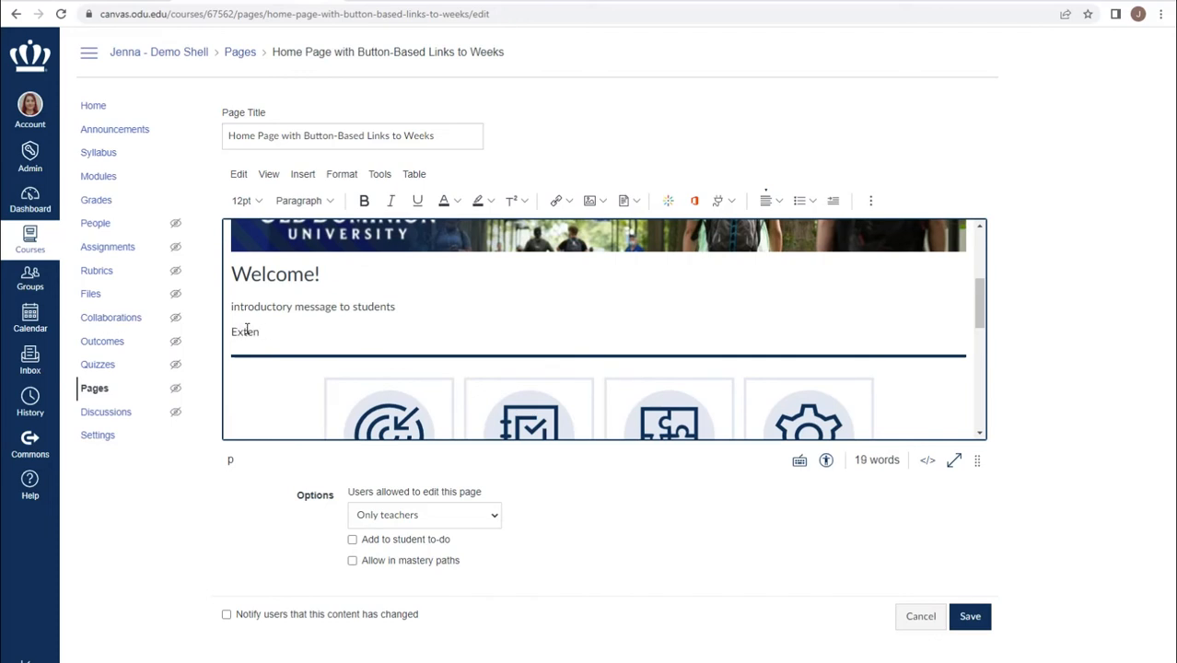
type("External link to Desmos")
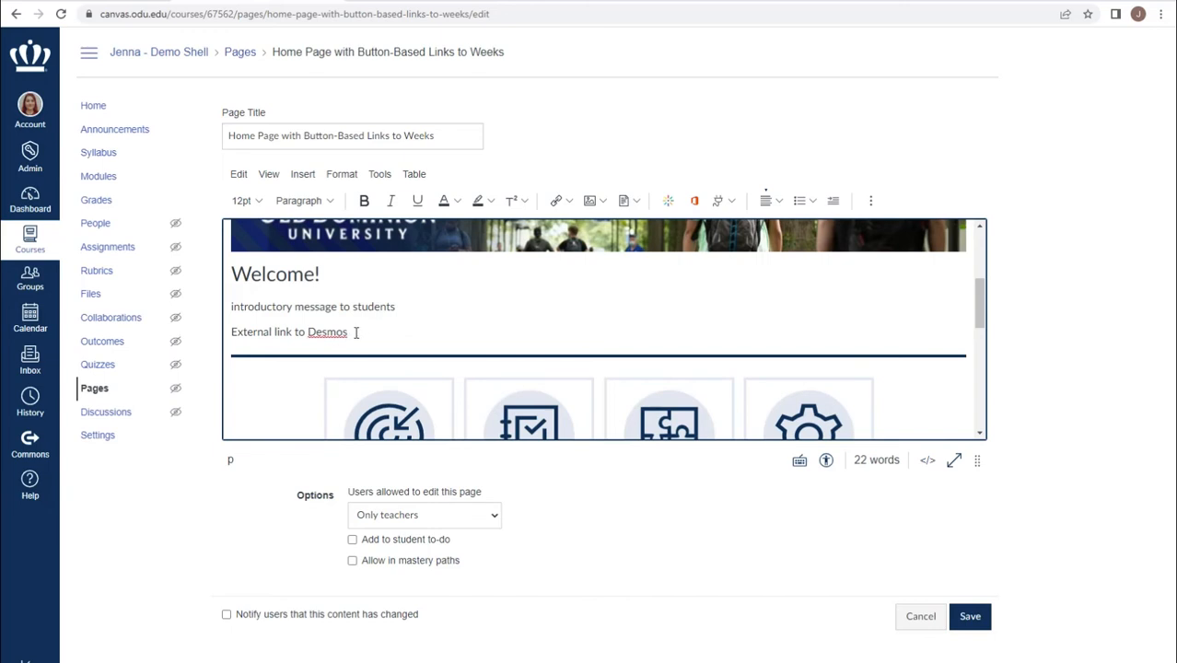
left_click_drag(351, 332, 230, 333)
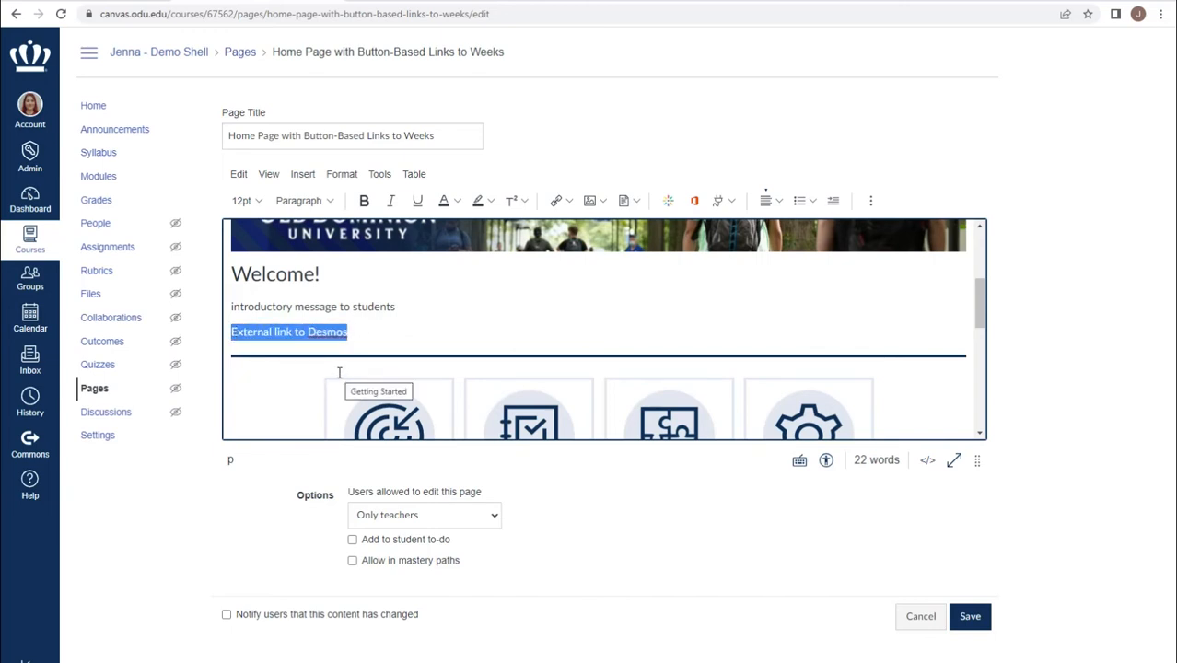
left_click(570, 202)
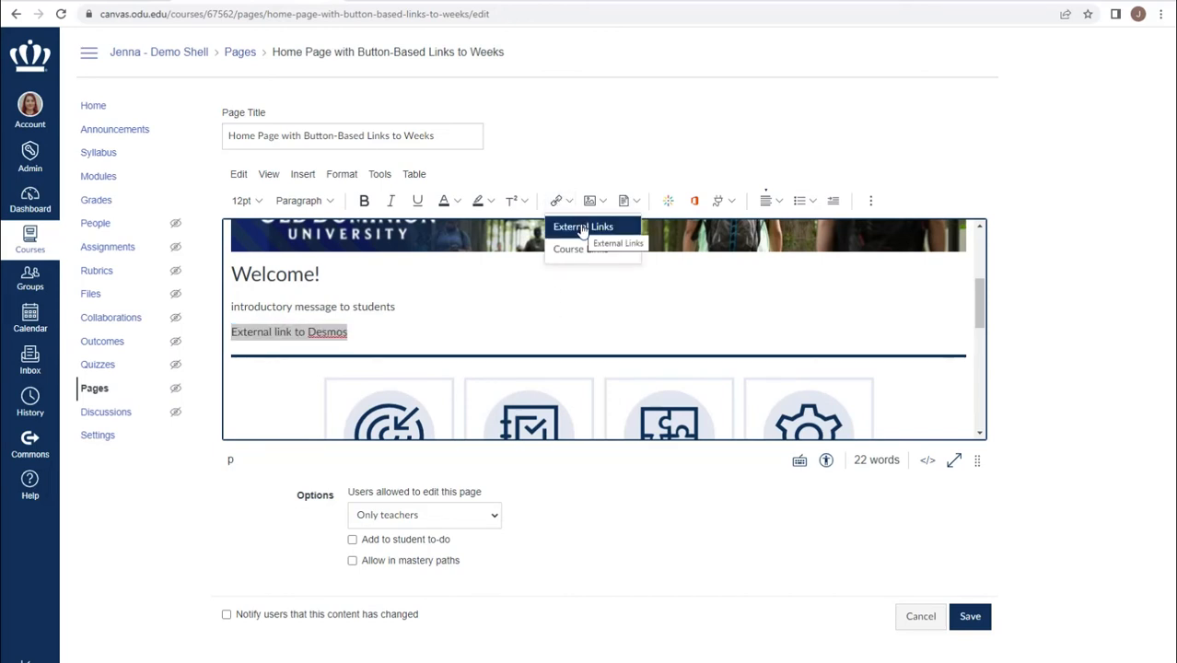
left_click(582, 229)
left_click(436, 398)
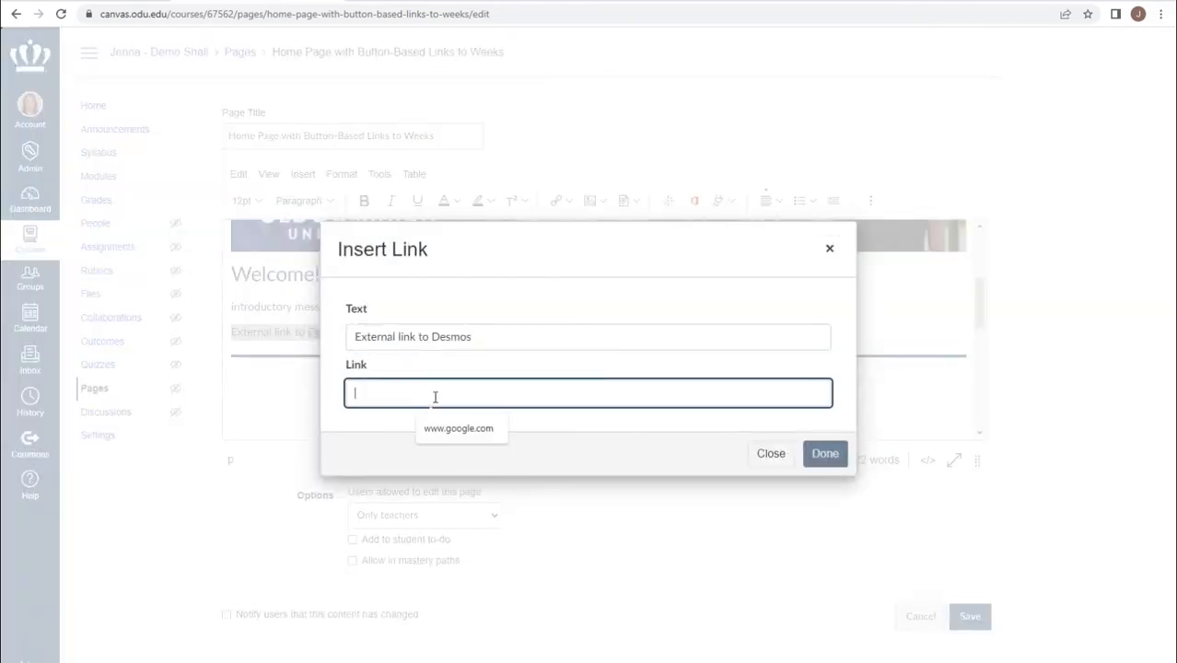
type("desmos.")
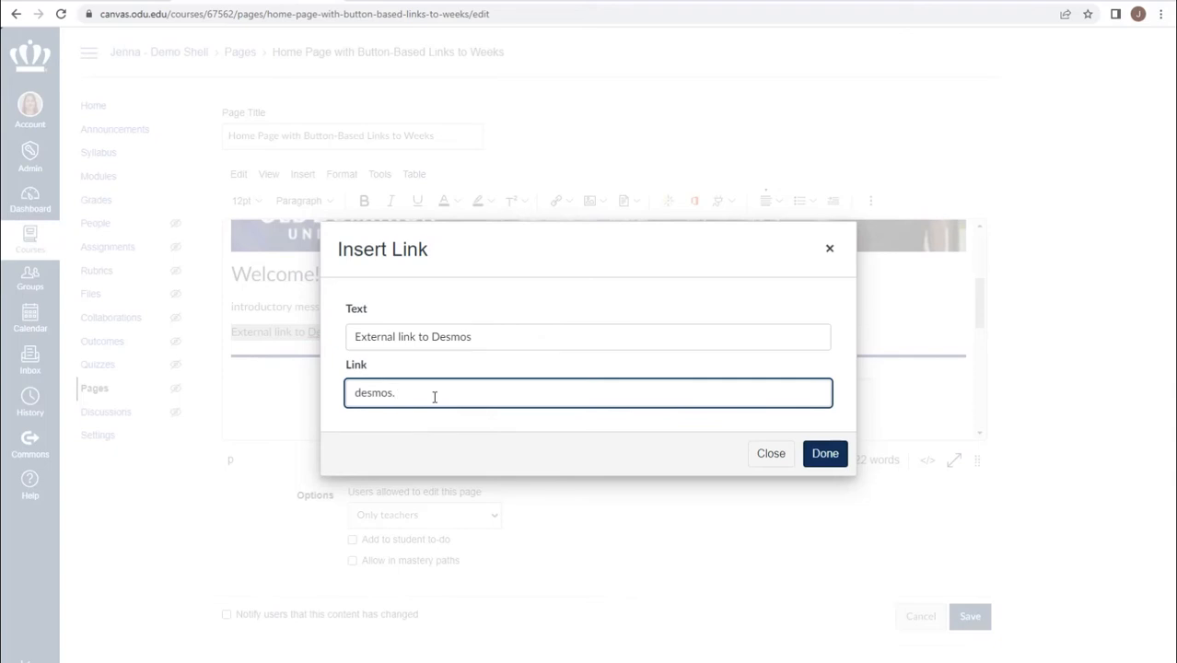
type("com/graphing")
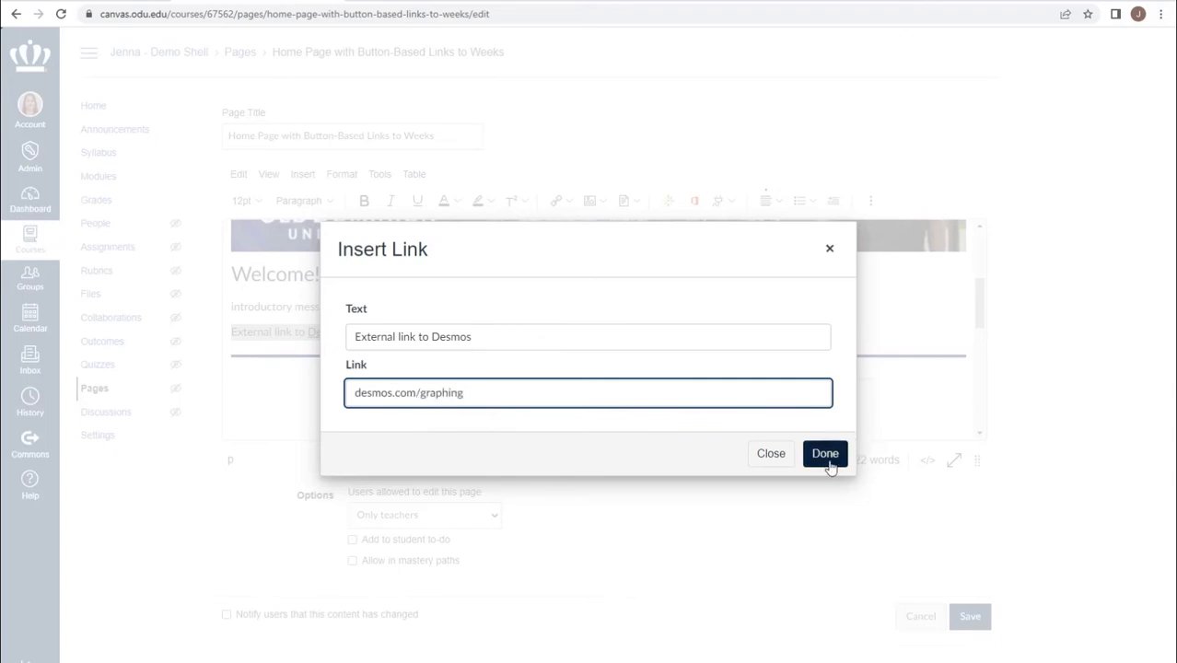
left_click(826, 455)
Add the line "Get started by reading the syllabus" below the Desmos link
left_click(382, 334)
key("Return")
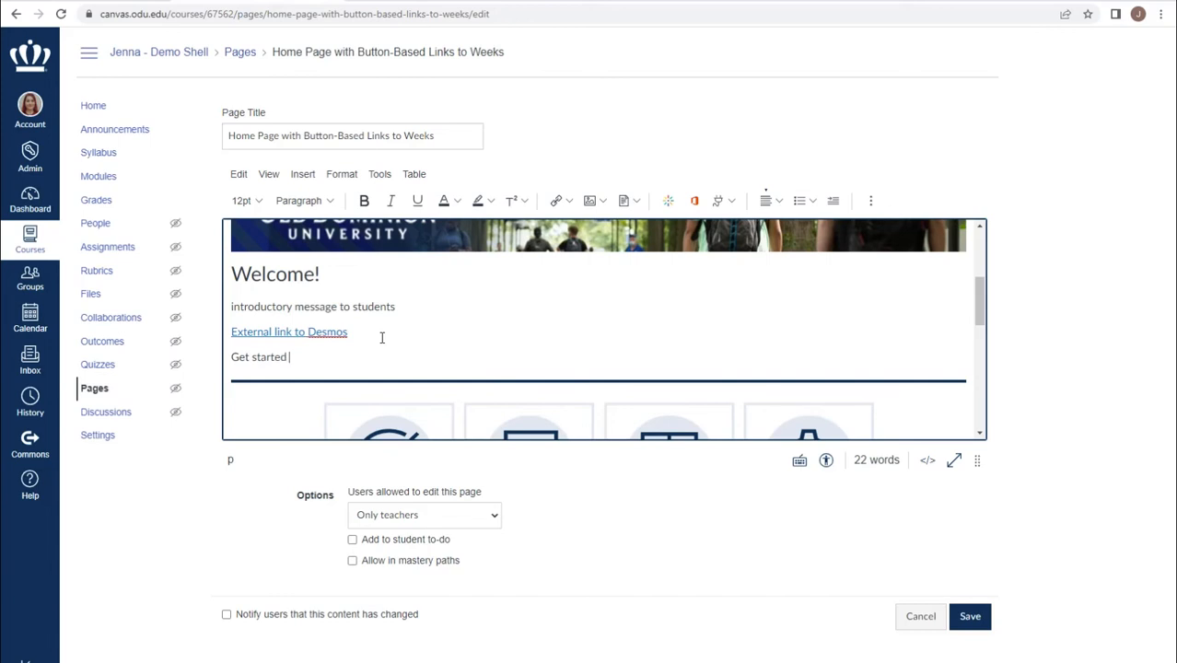
type("by reading the syllaby")
type("s")
Link the word "syllabus" to the Syllabus page from the course navigation links and save the page
left_click_drag(402, 358, 365, 355)
left_click(571, 203)
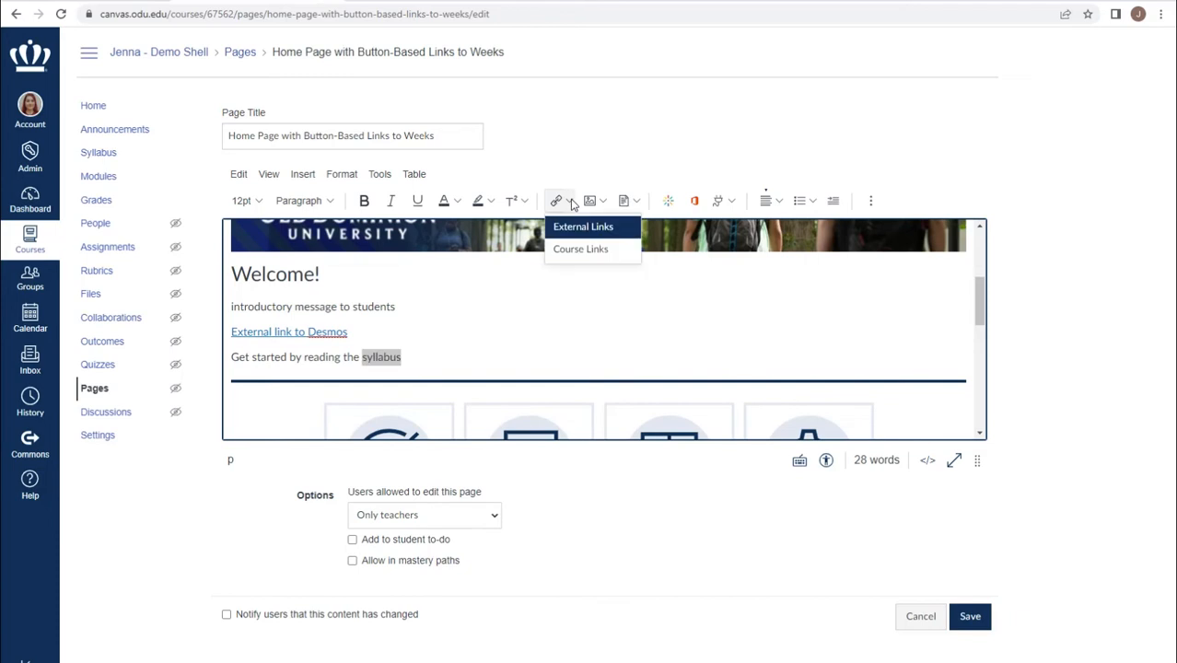
left_click(582, 249)
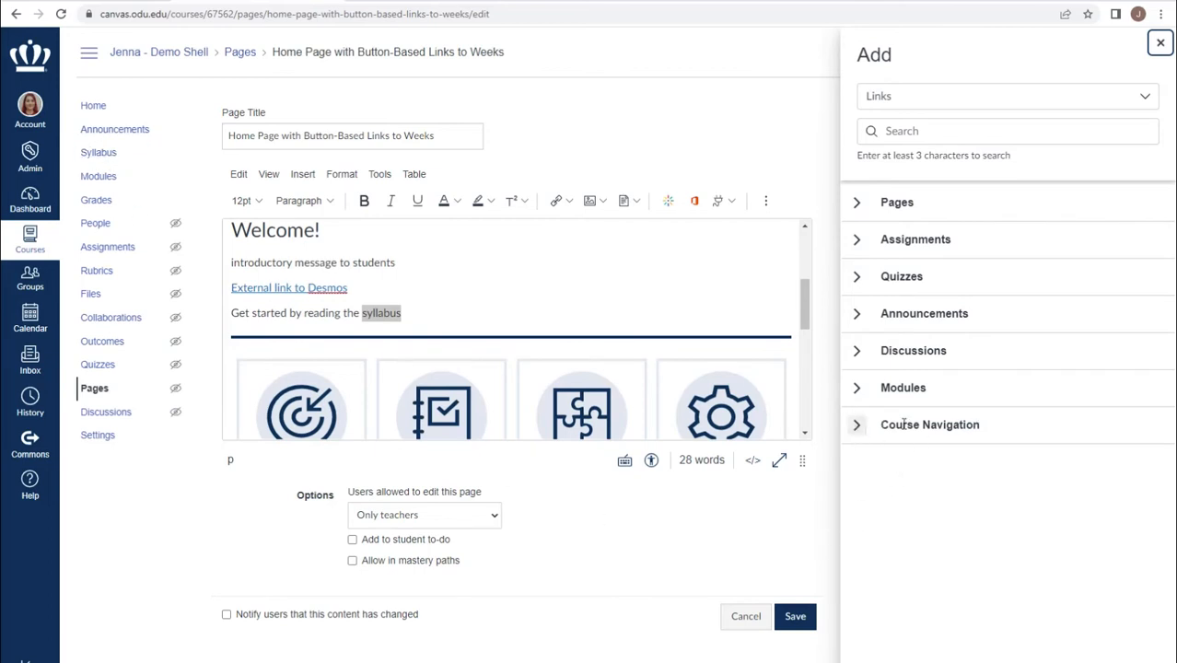
left_click(858, 427)
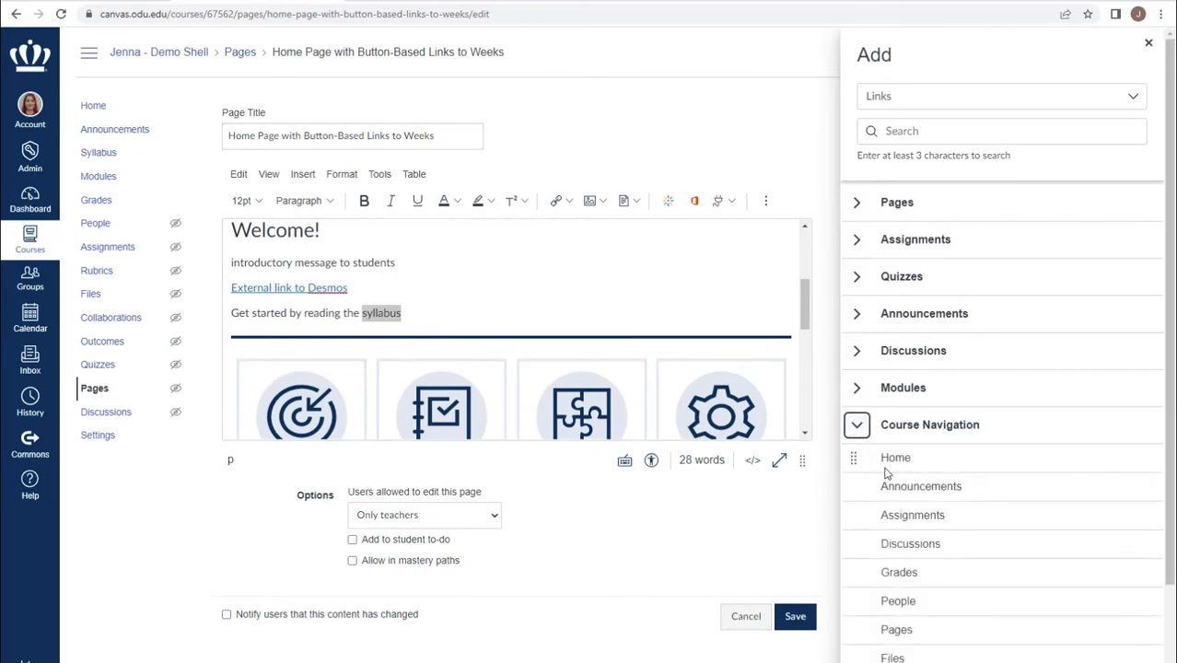
scroll(921, 603, "down", 1)
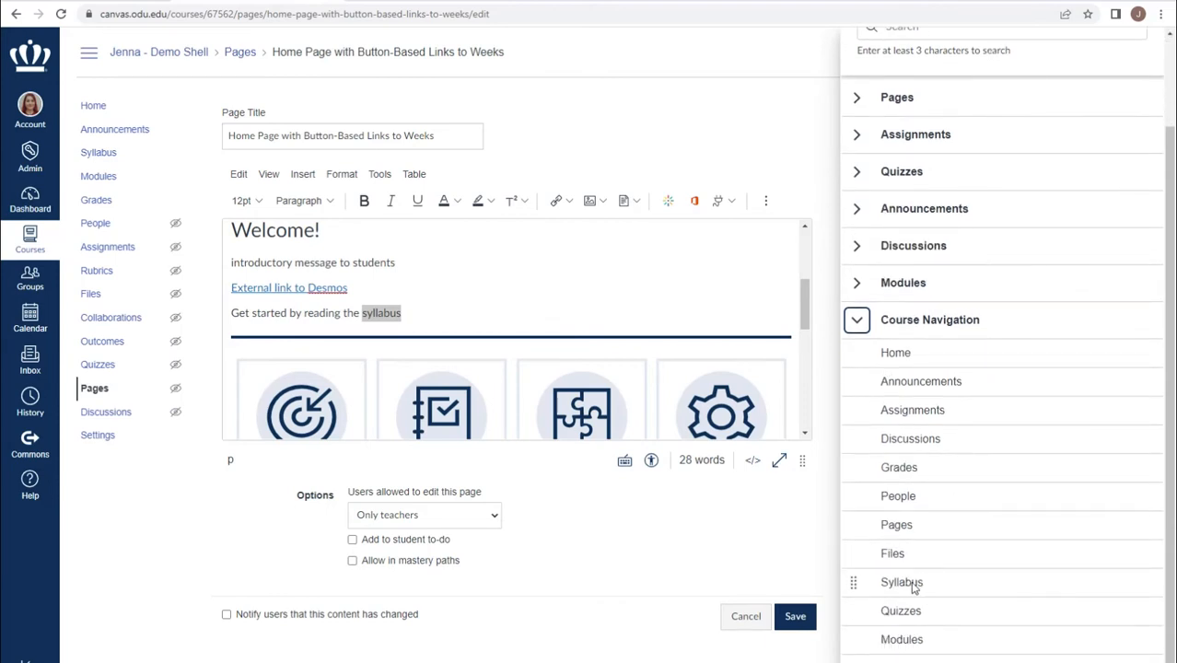
left_click(911, 585)
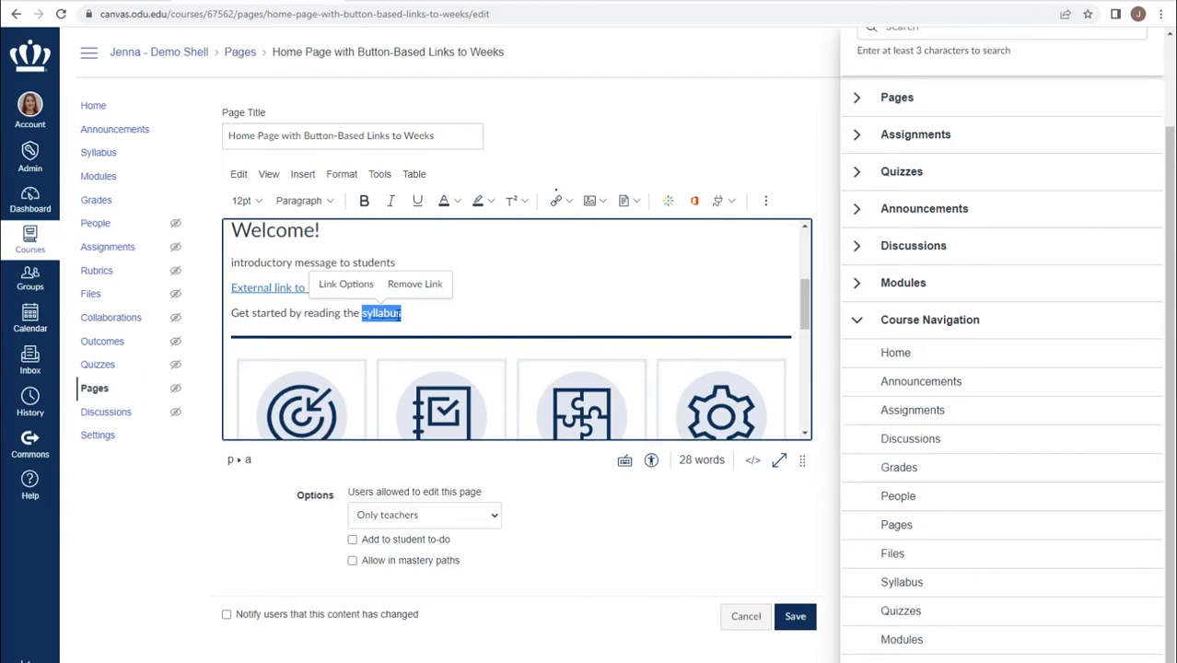
left_click(407, 315)
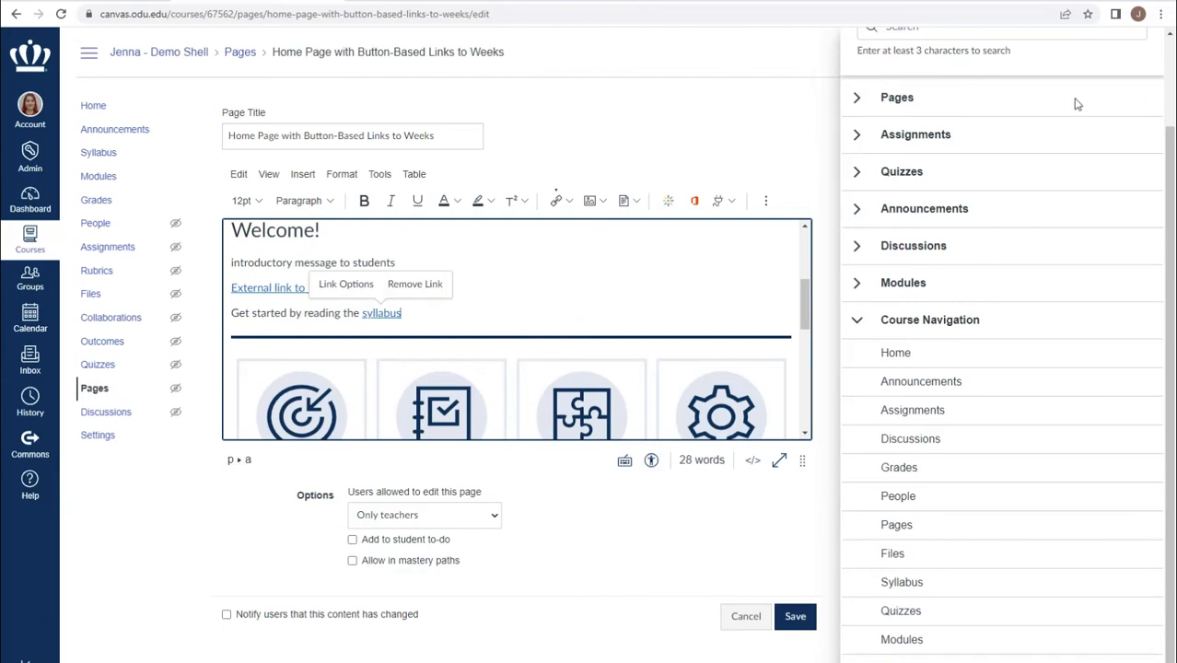
left_click(797, 617)
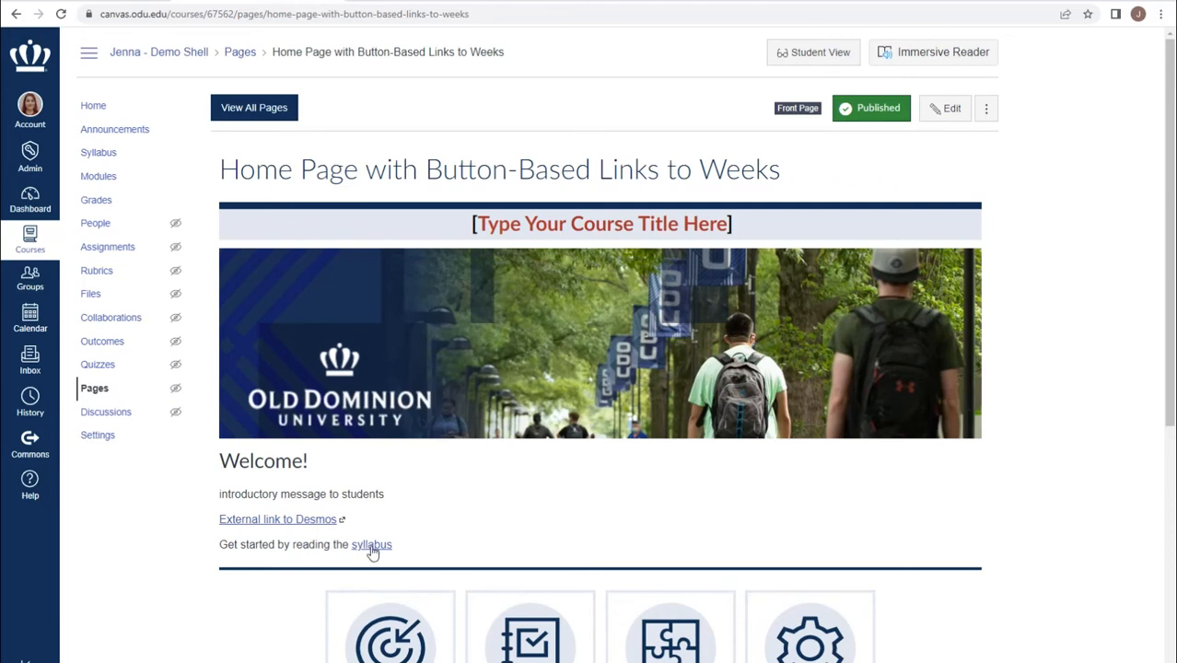
Test the syllabus link on the saved page and reopen the home page for editing
left_click(371, 546)
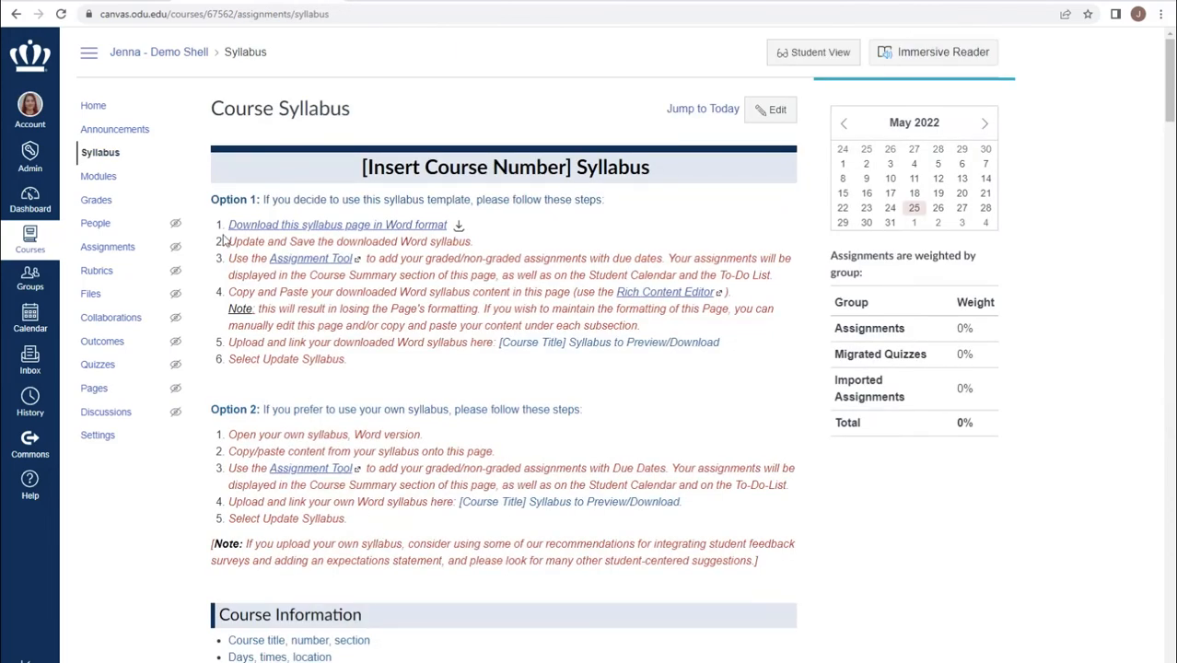
left_click(14, 14)
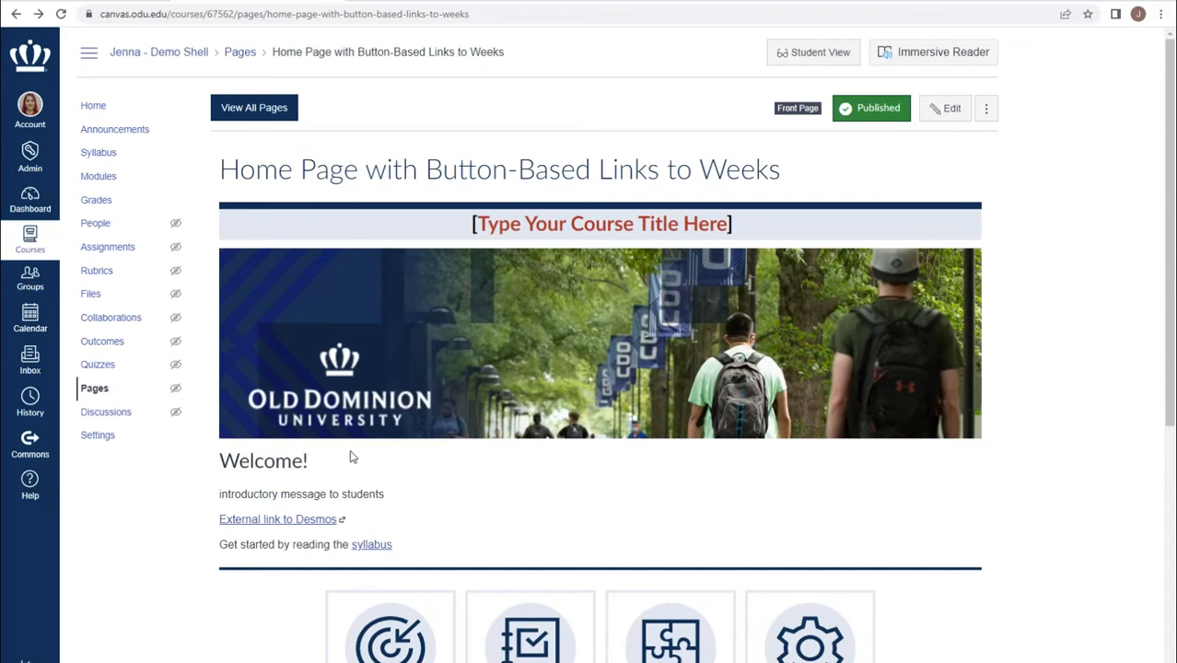
left_click(940, 111)
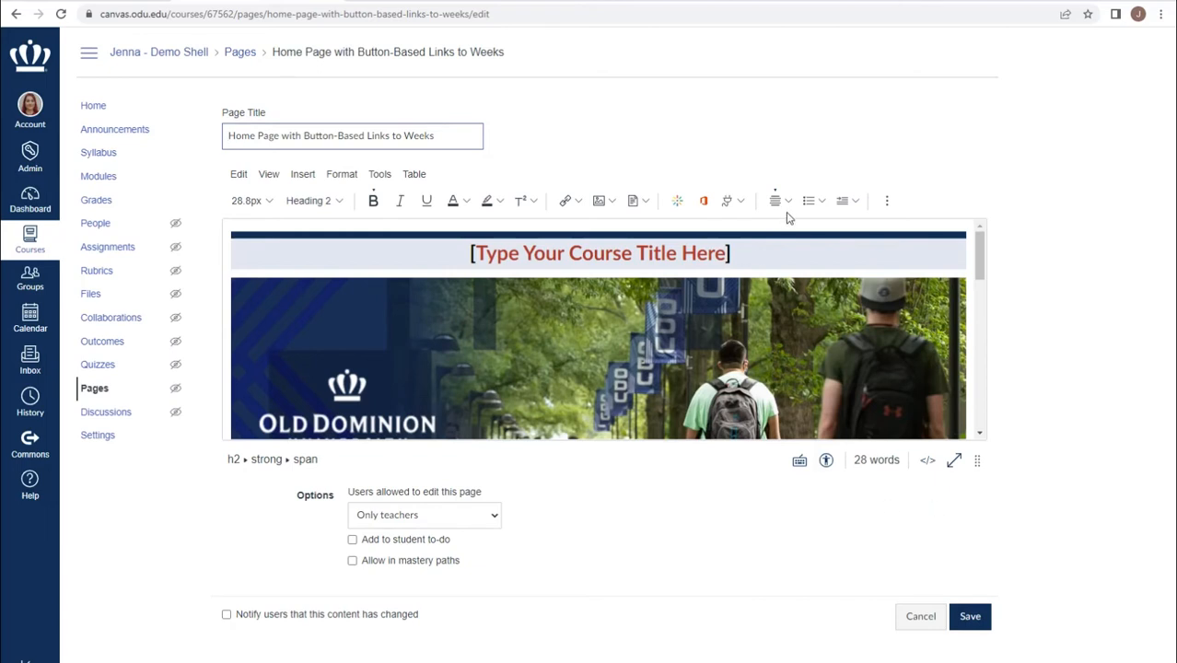
Look through the Equation Editor's direct LaTeX option and its Greek, Operators, Relationships and Arrows symbols, and close it without inserting an equation
left_click(886, 202)
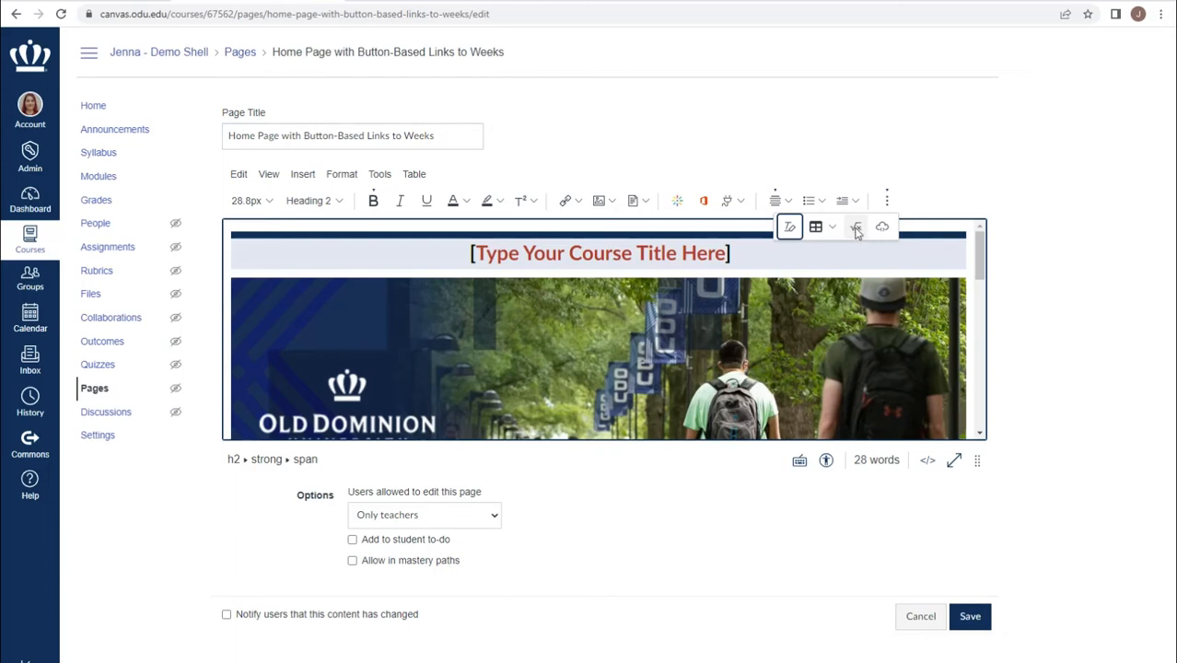
left_click(855, 228)
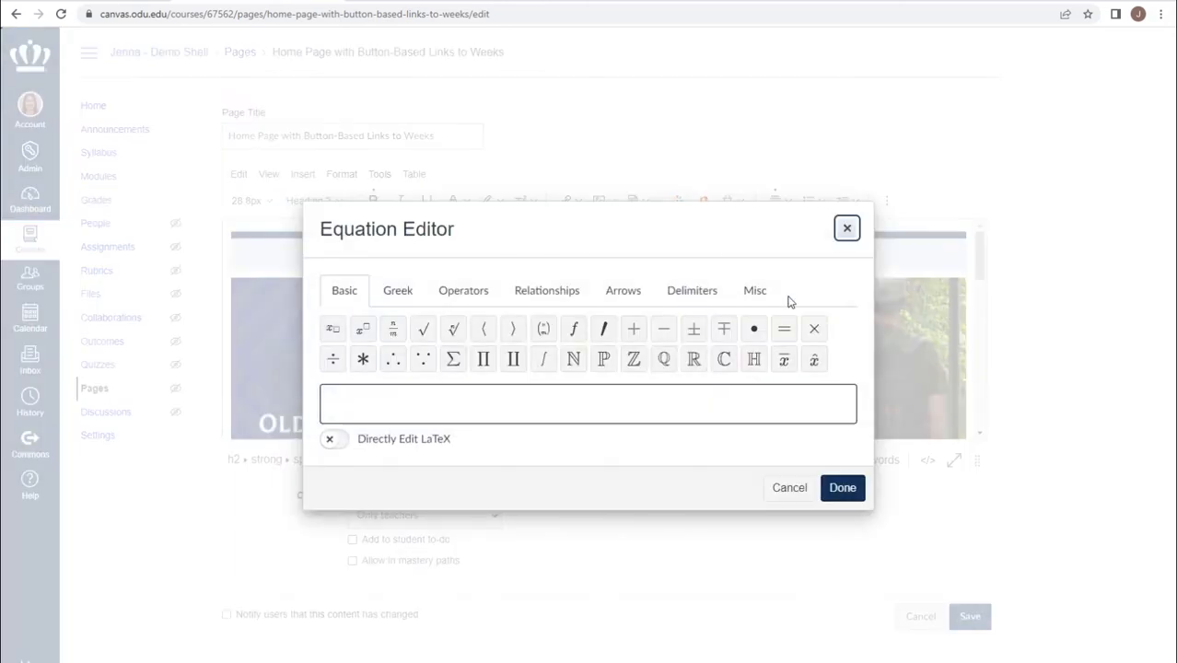
left_click(333, 442)
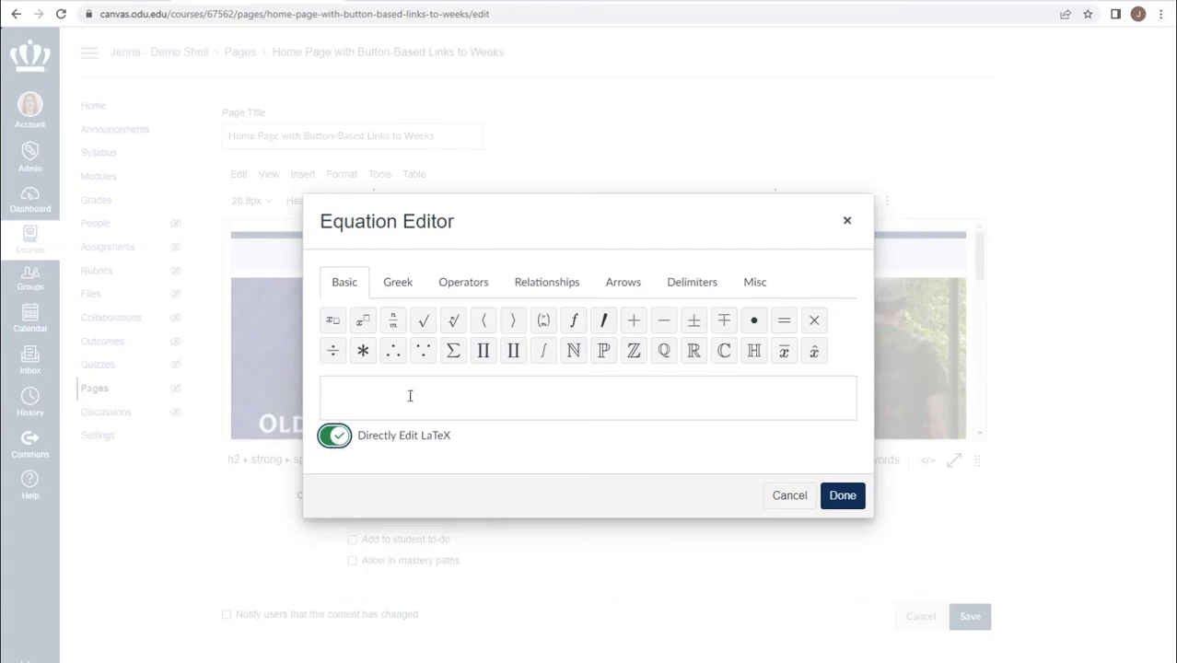
left_click(337, 436)
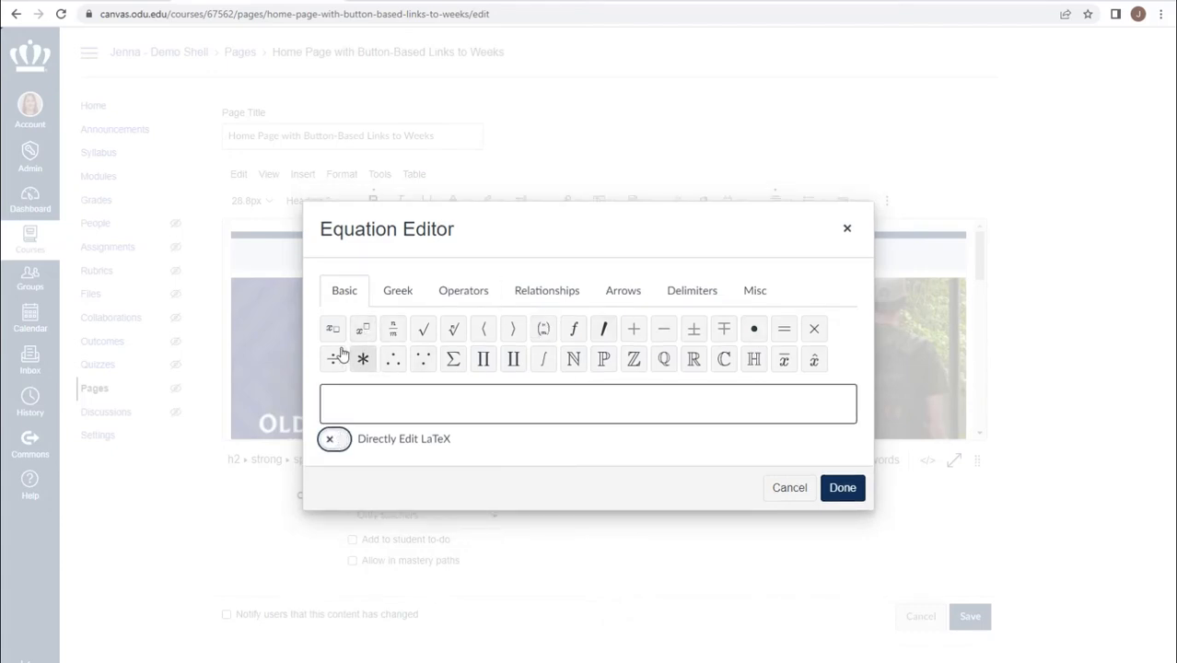
left_click(401, 296)
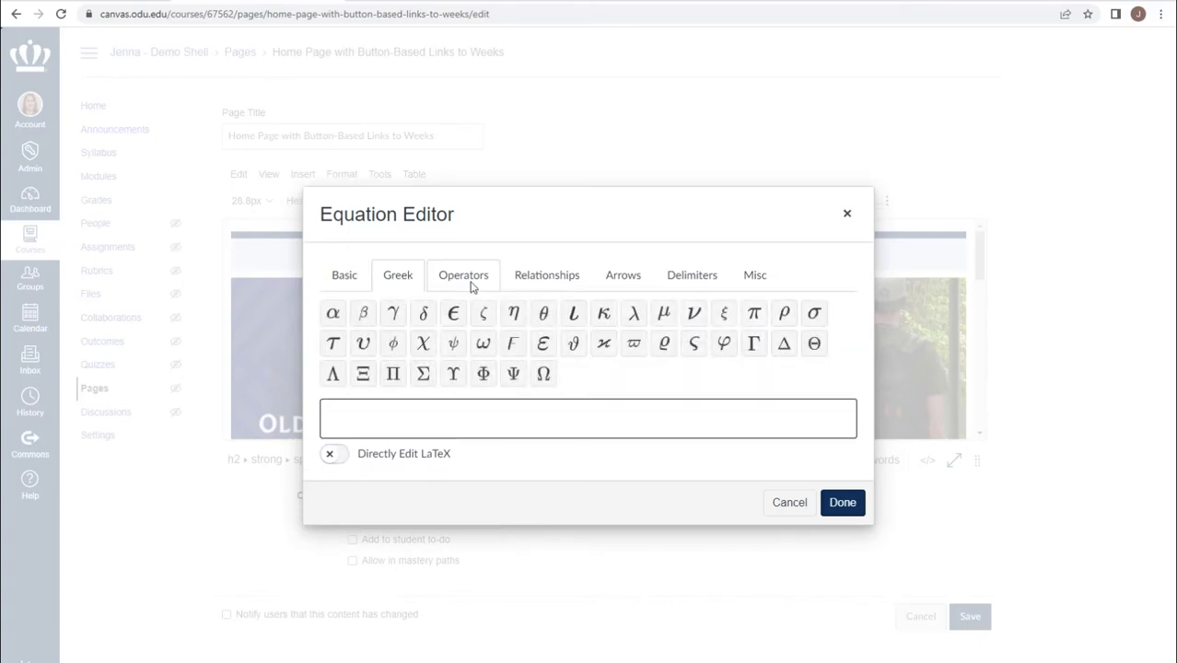
left_click(472, 287)
left_click(548, 294)
left_click(643, 286)
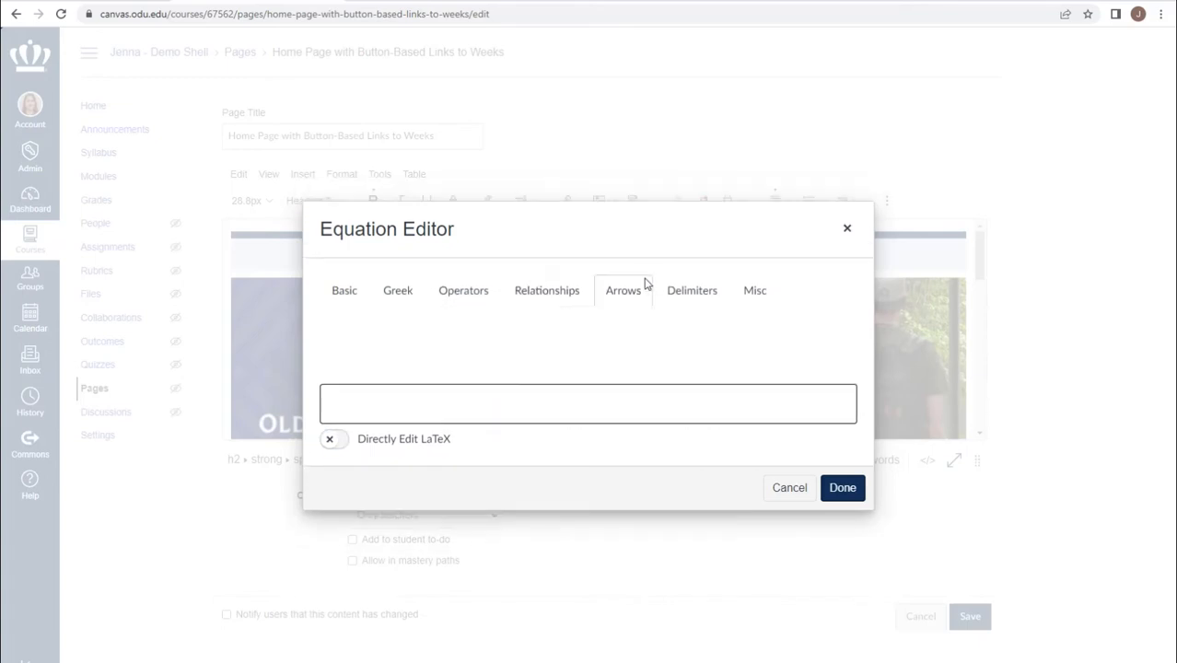
left_click(785, 487)
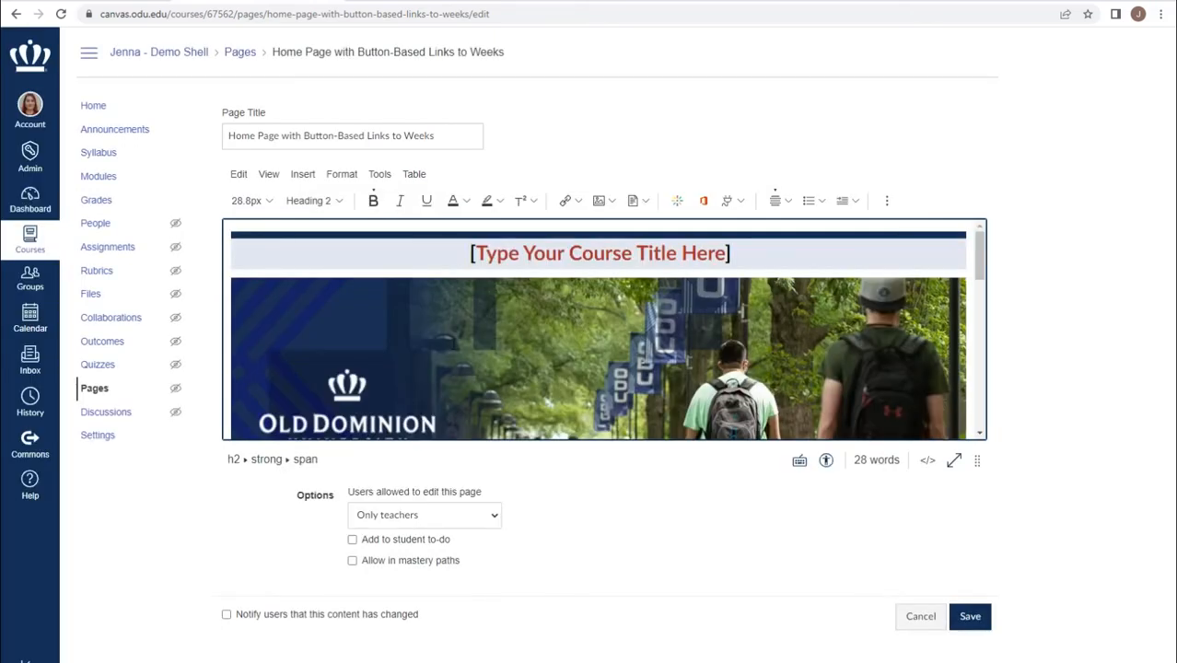
View the embed code dialog and close it without embedding anything
left_click(887, 202)
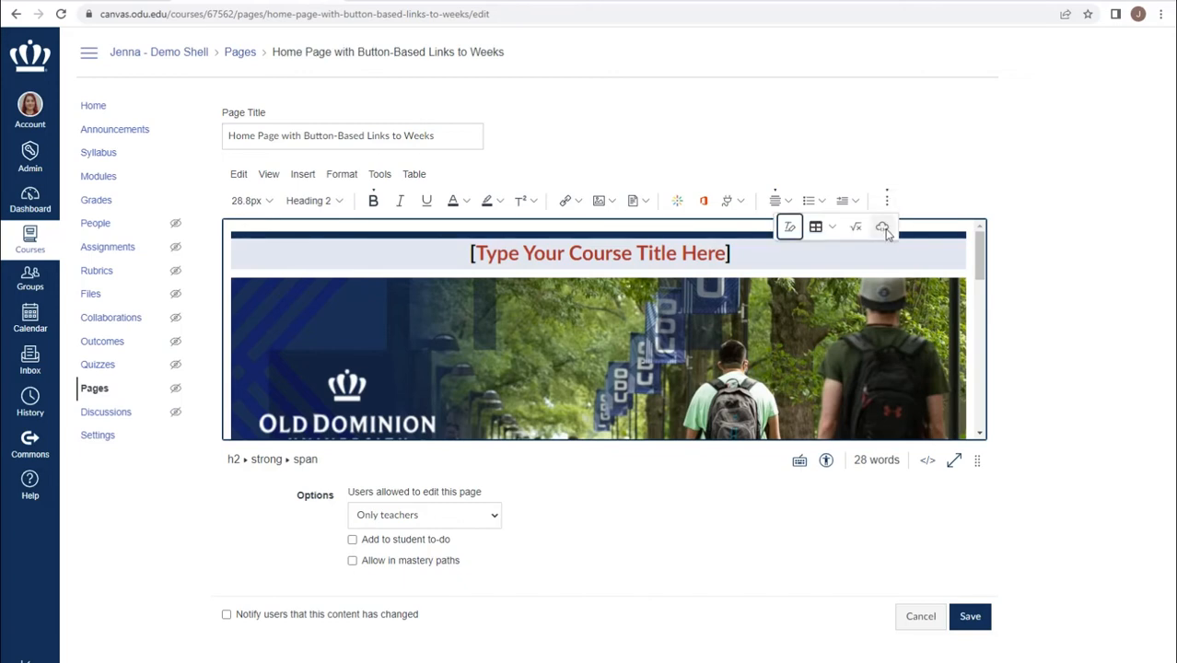
left_click(882, 229)
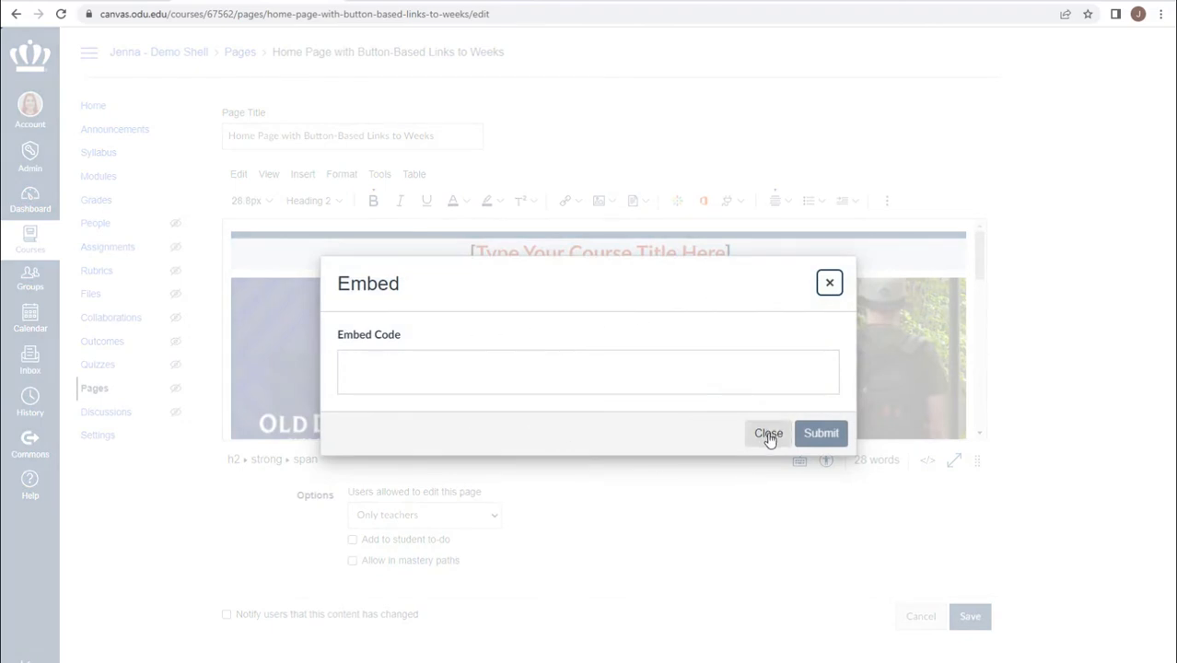
left_click(769, 435)
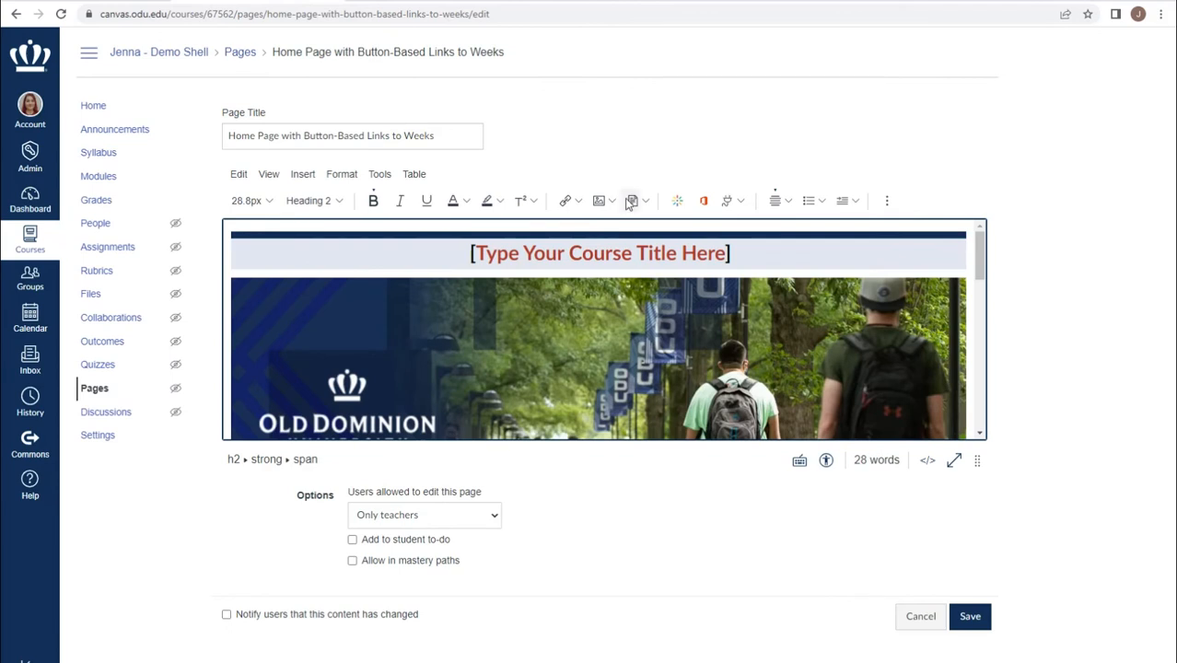
Insert the brown wall banner image from the user images on a new line below the "Get started by reading the syllabus" text
scroll(581, 308, "down", 3)
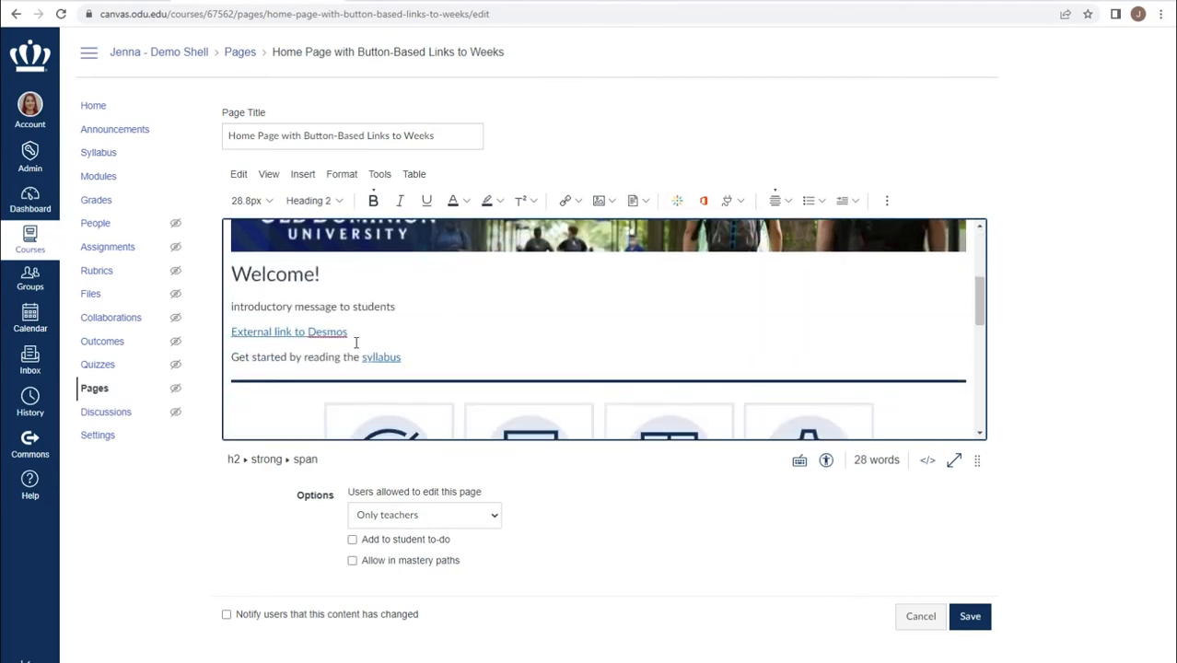
left_click(395, 356)
key("Return")
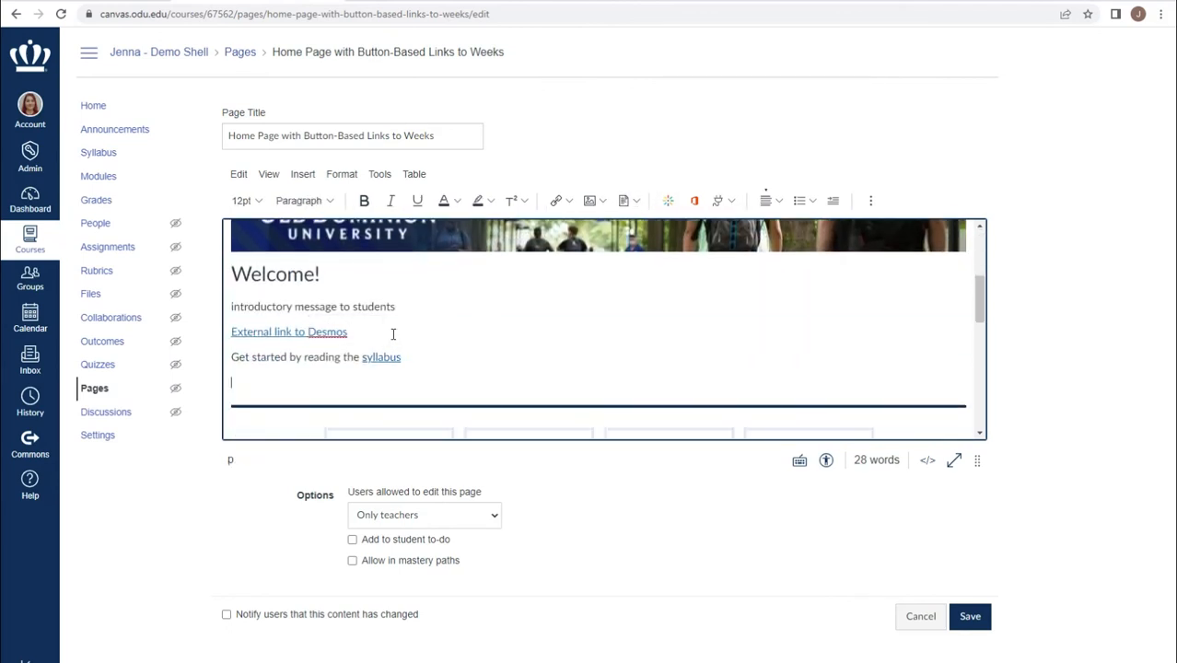
left_click(605, 203)
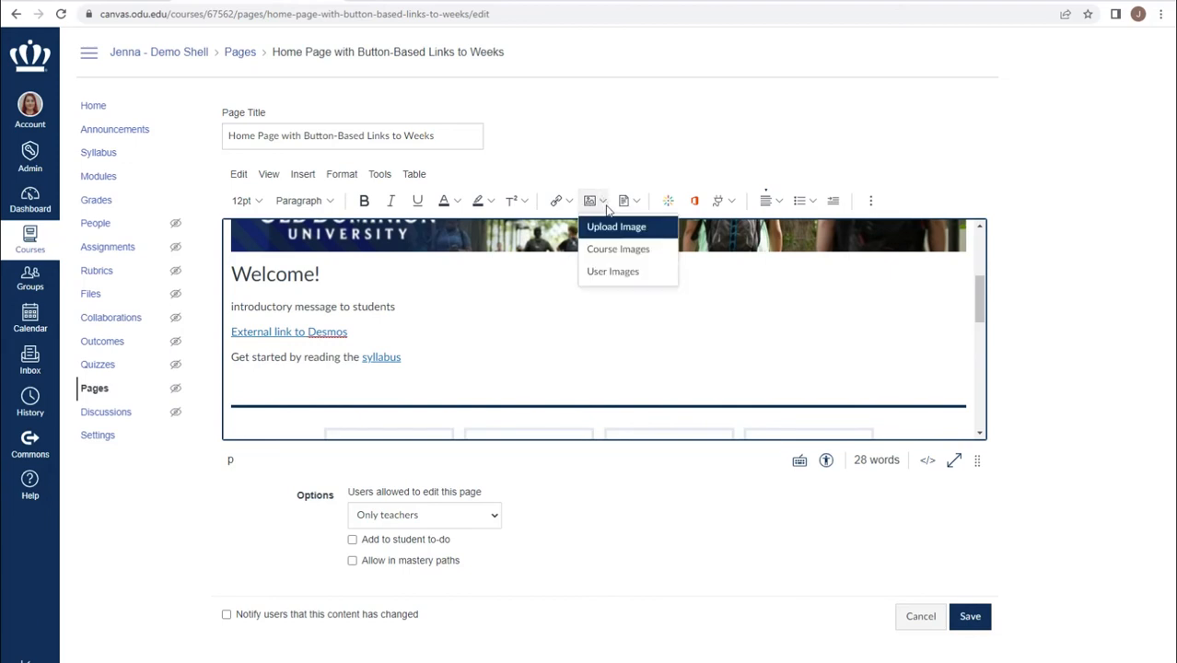
left_click(622, 280)
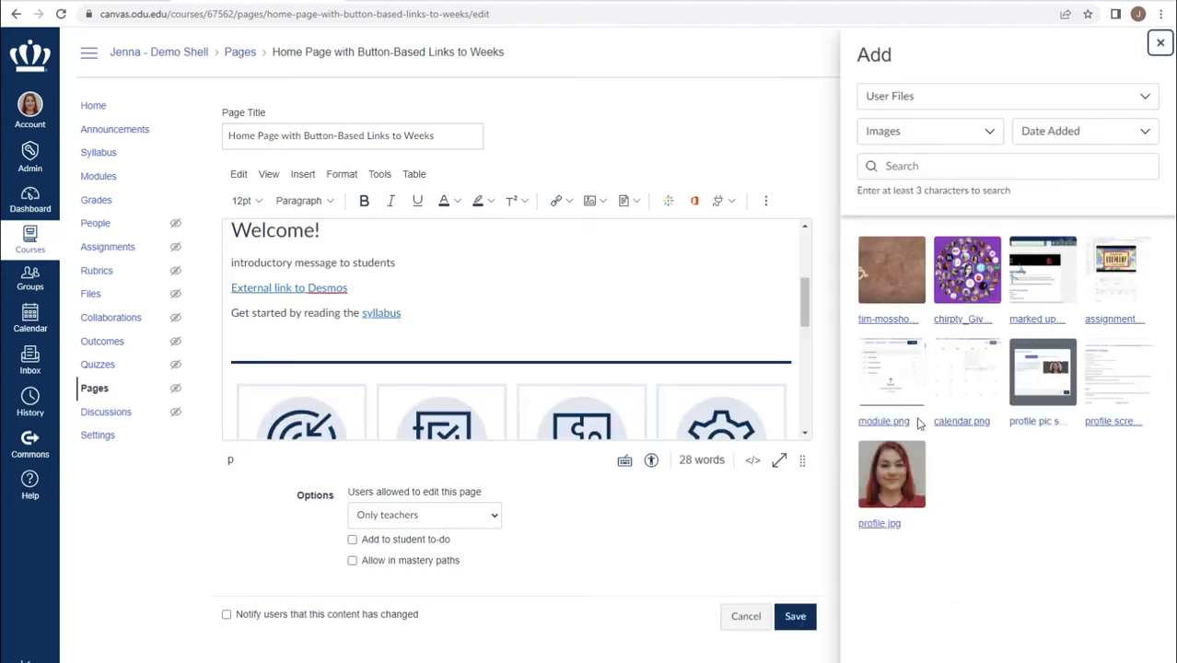
left_click(888, 272)
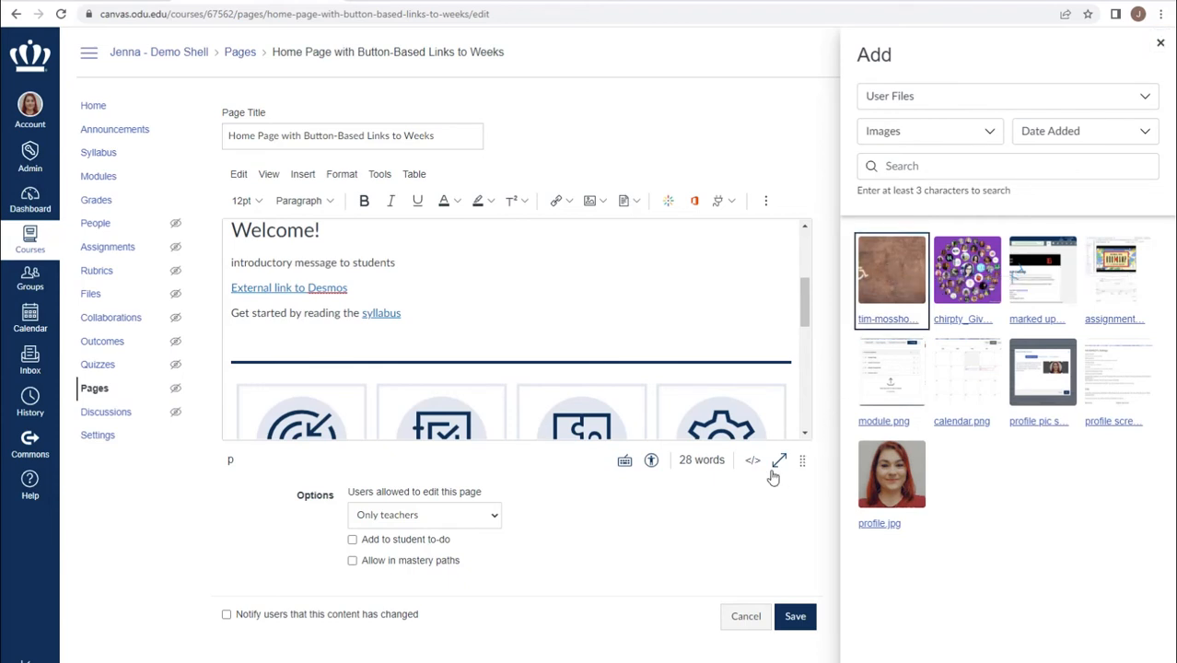
scroll(641, 299, "down", 4)
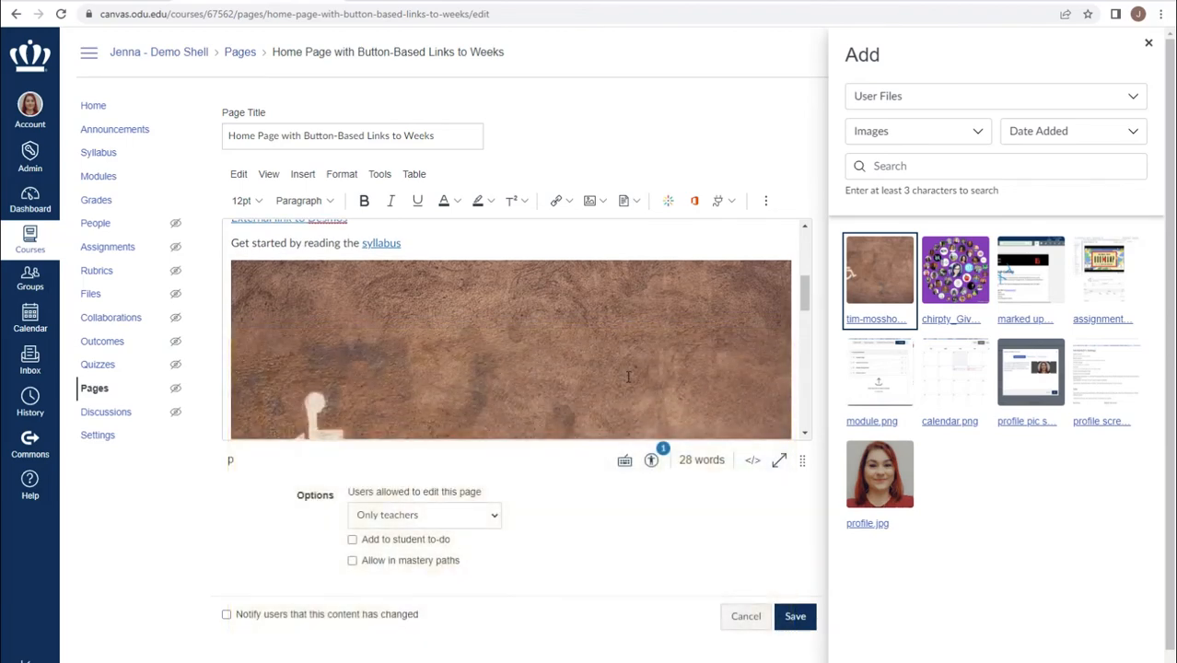
scroll(628, 376, "up", 3)
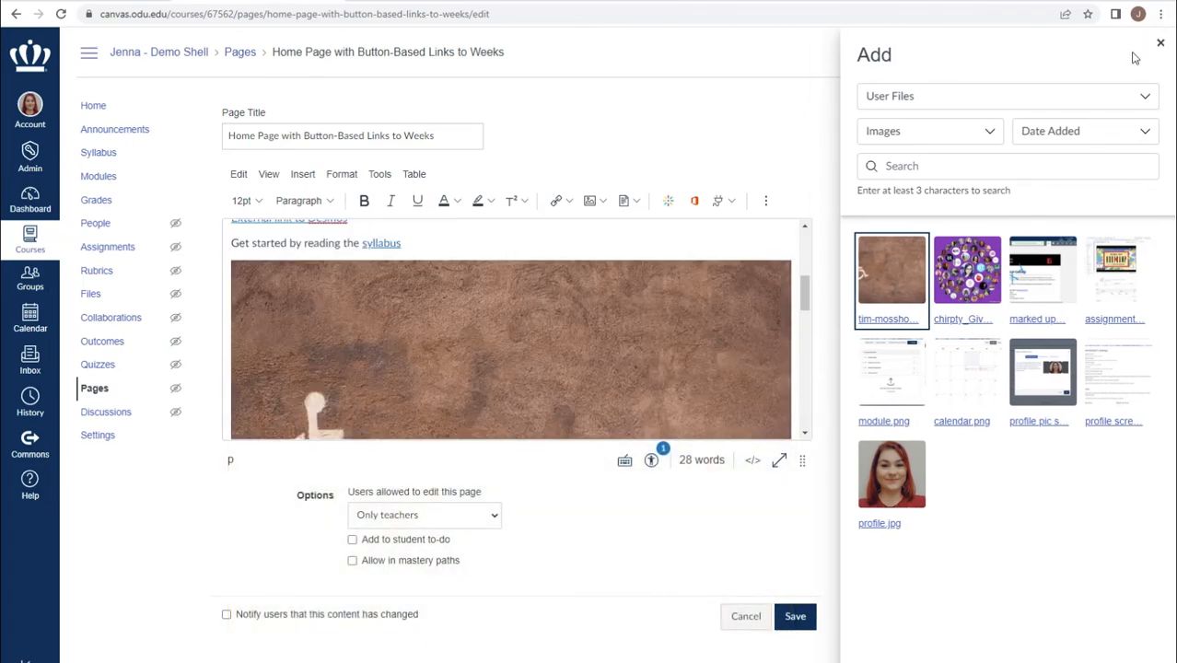
left_click(1160, 42)
Insert a link to the user document transcript.txt on a new line below "introductory message to students"
left_click(450, 242)
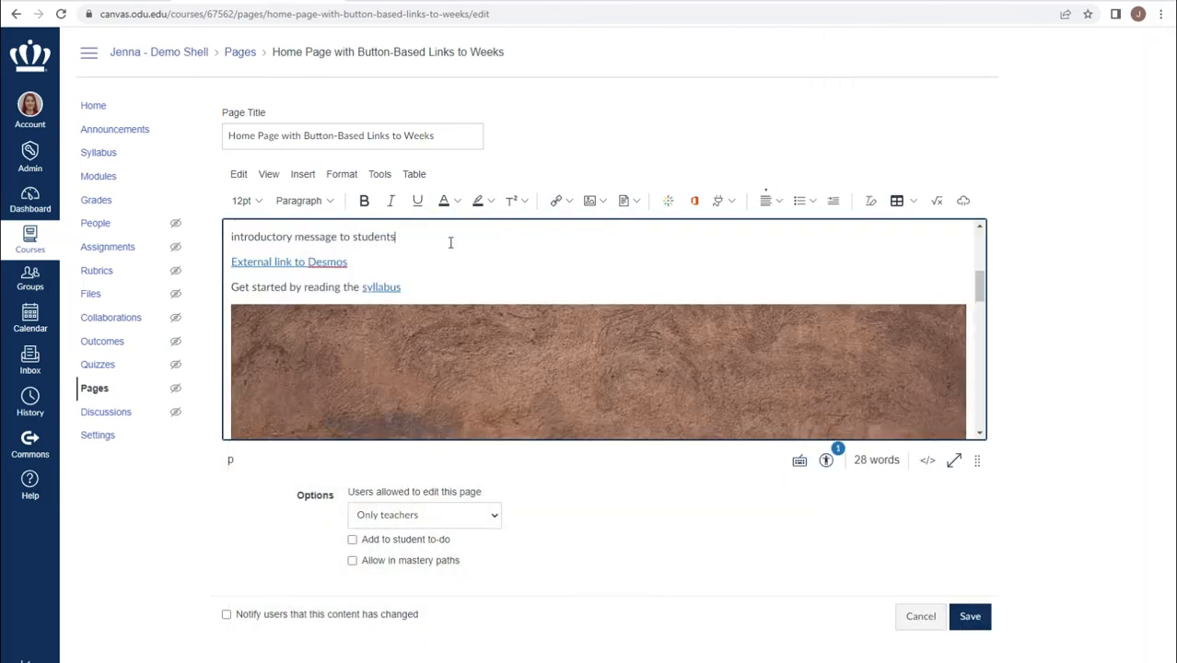
key("Return")
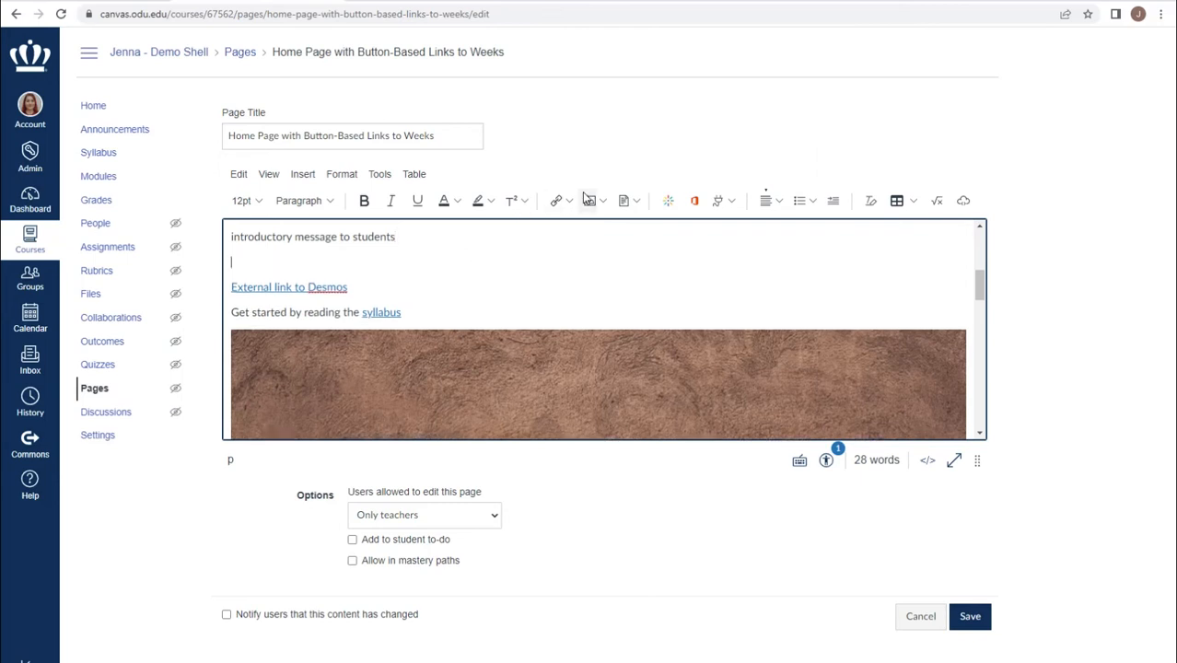
left_click(632, 201)
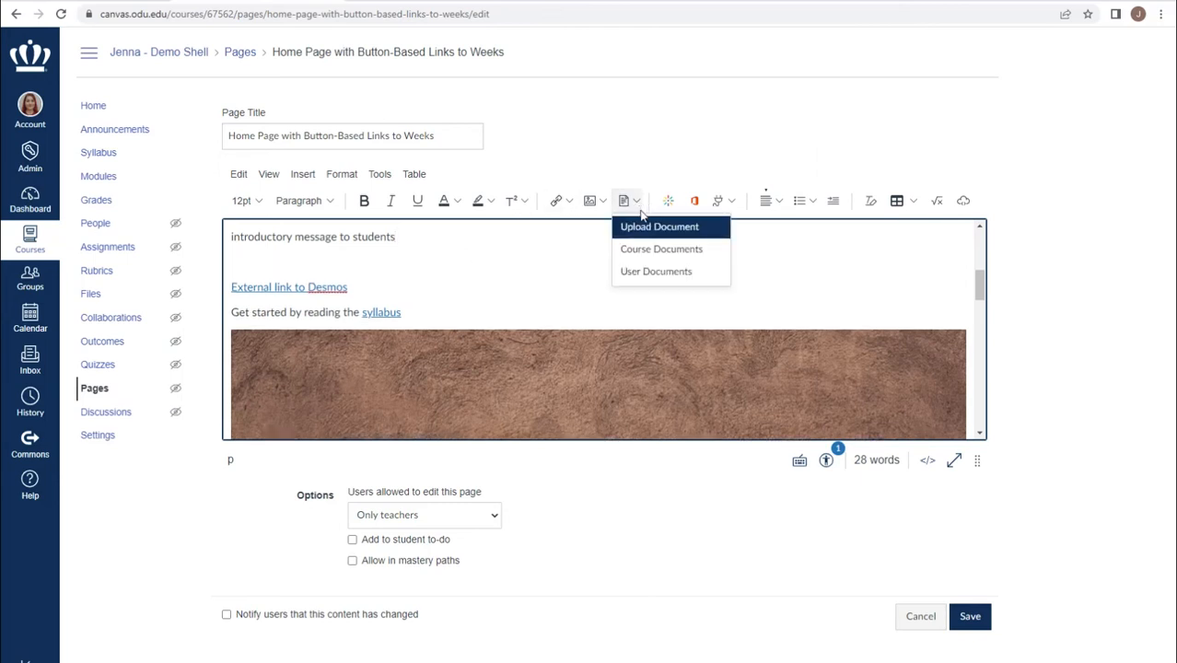
left_click(658, 278)
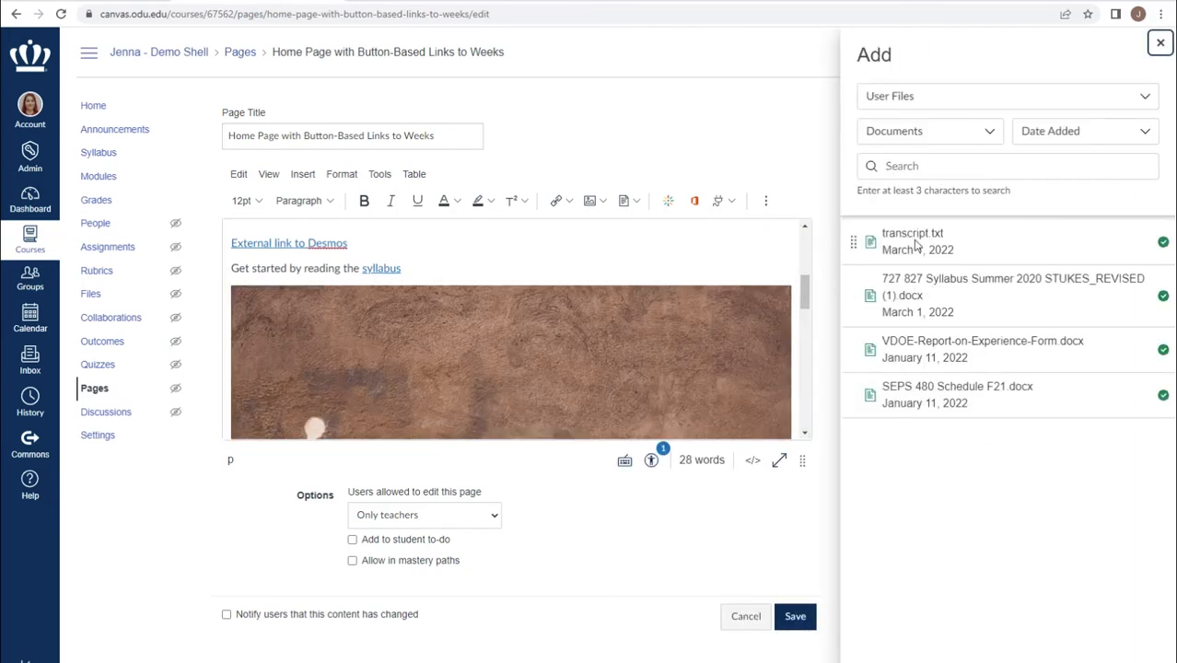
left_click(912, 242)
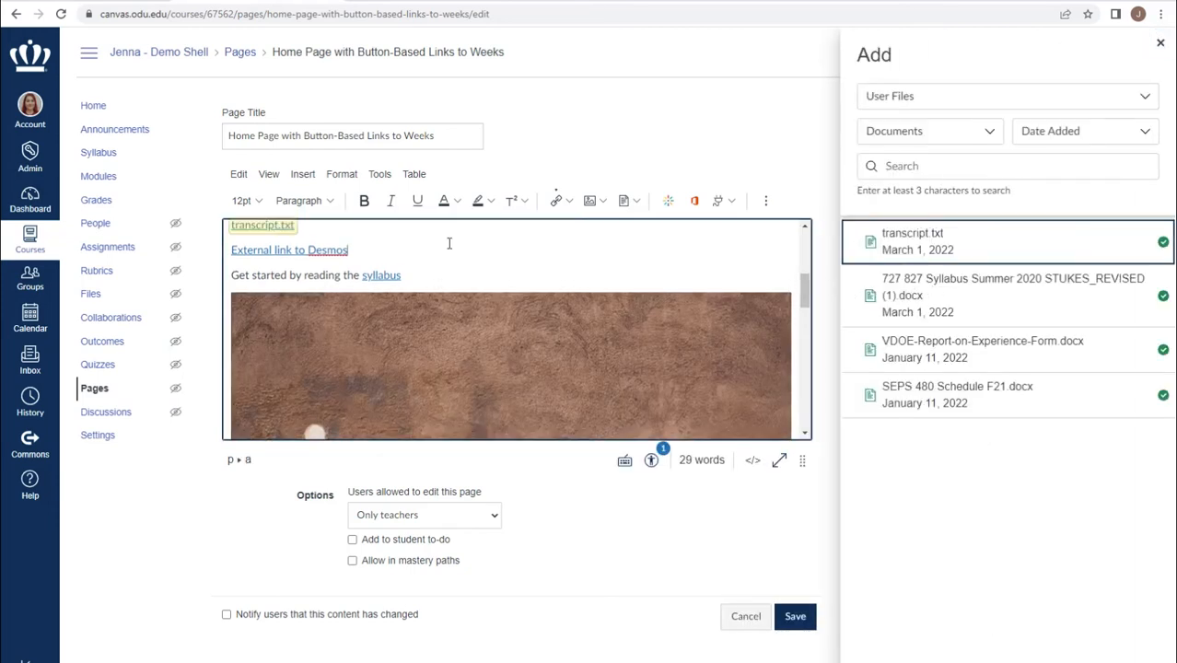
left_click(1161, 45)
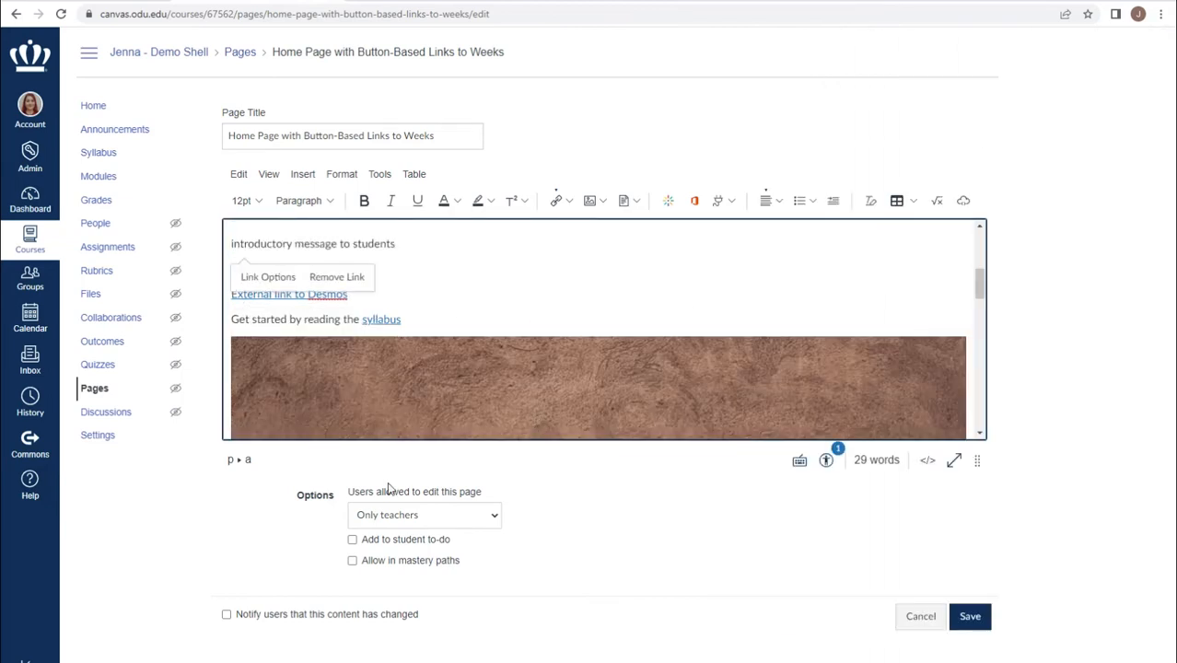
left_click(444, 246)
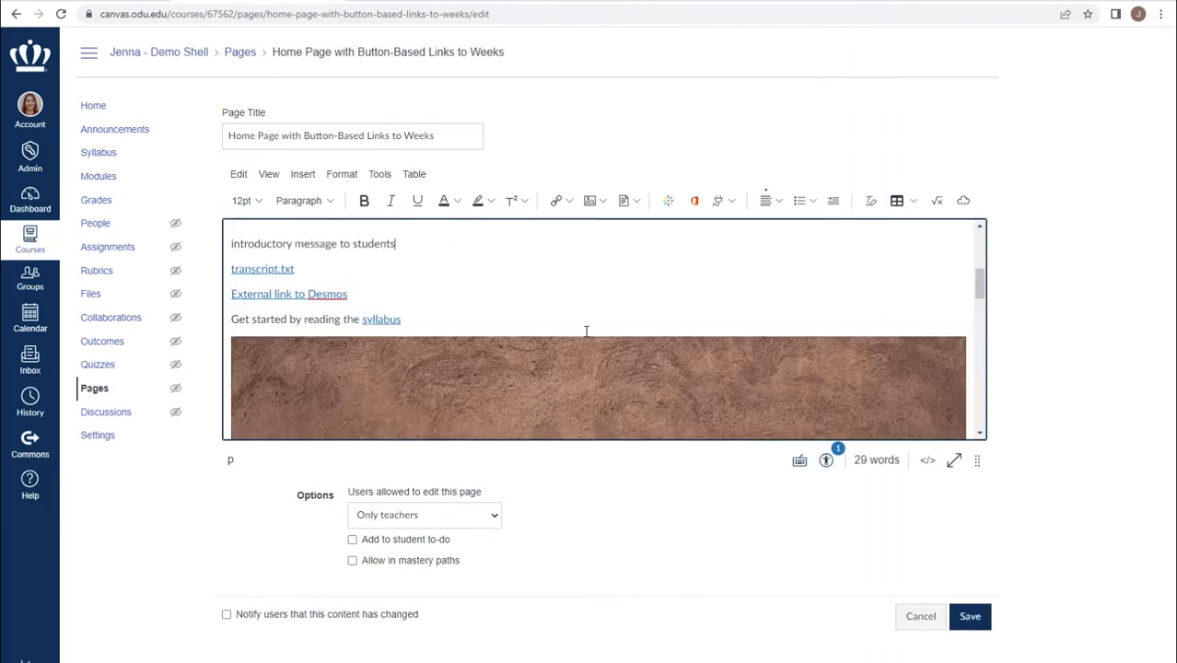
Use the Accessibility Checker to change the banner image's alt text to "brown banner with handicap marker in white"
scroll(676, 312, "down", 2)
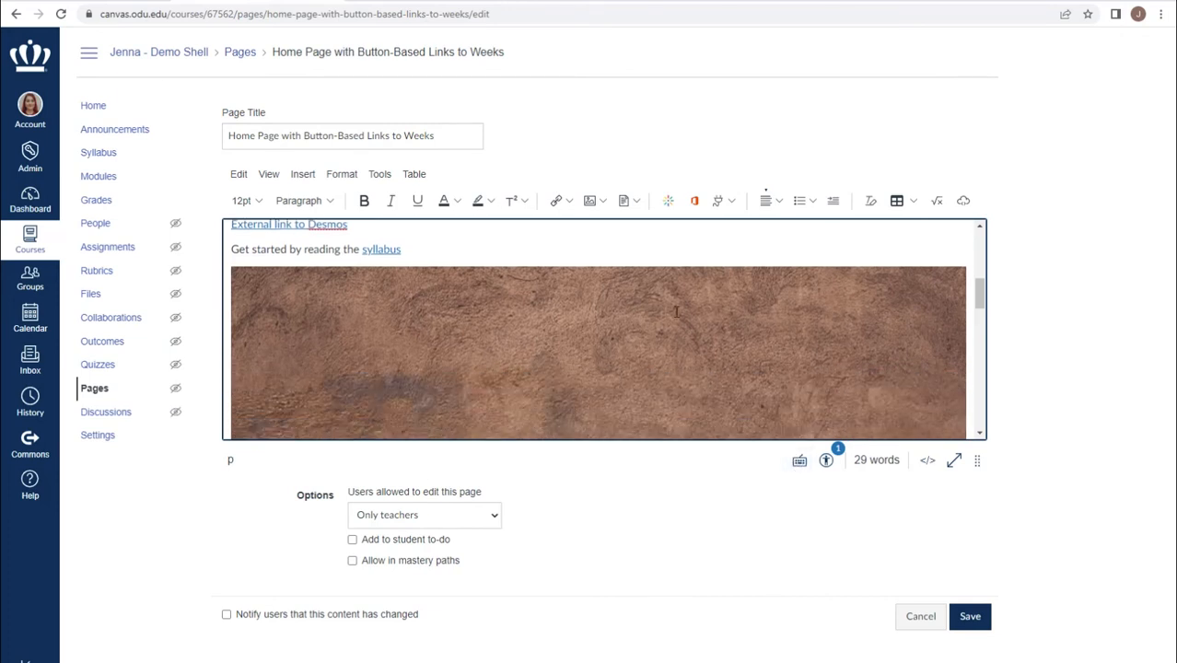
scroll(676, 312, "down", 3)
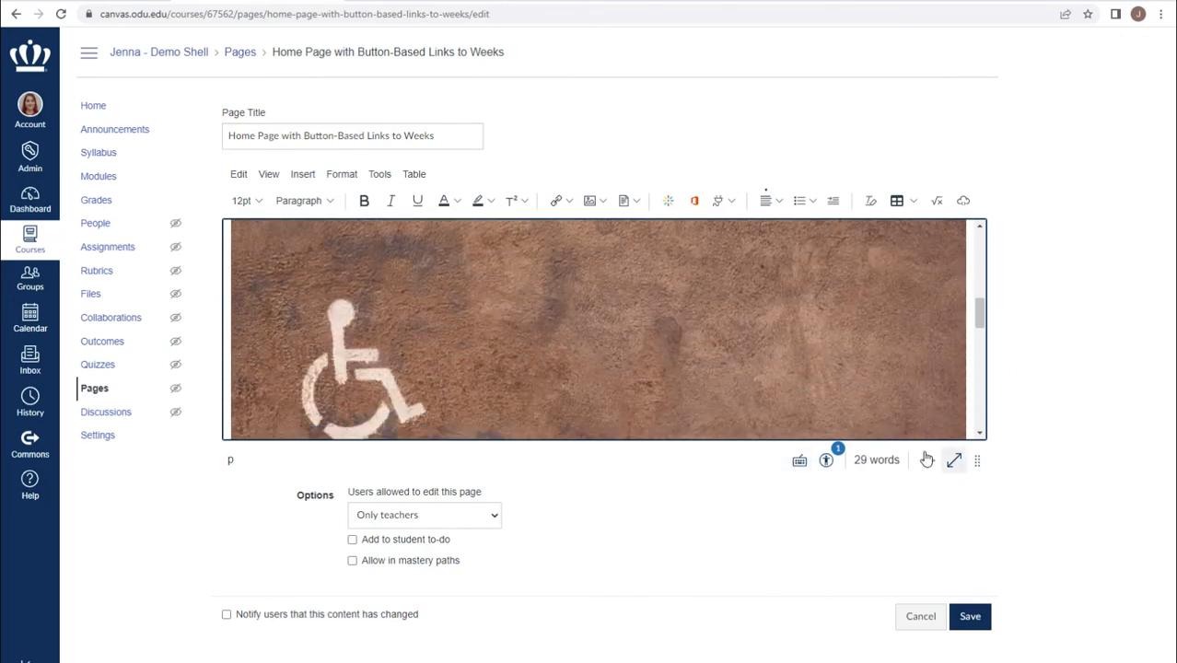
left_click(827, 463)
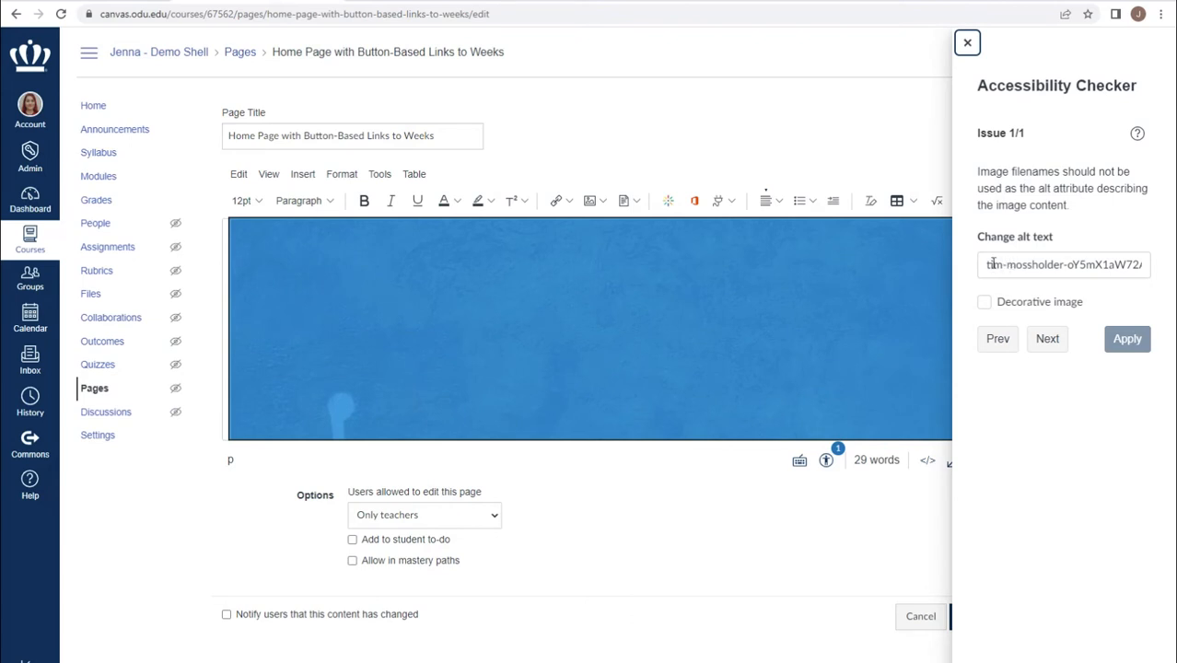
triple_click(1024, 264)
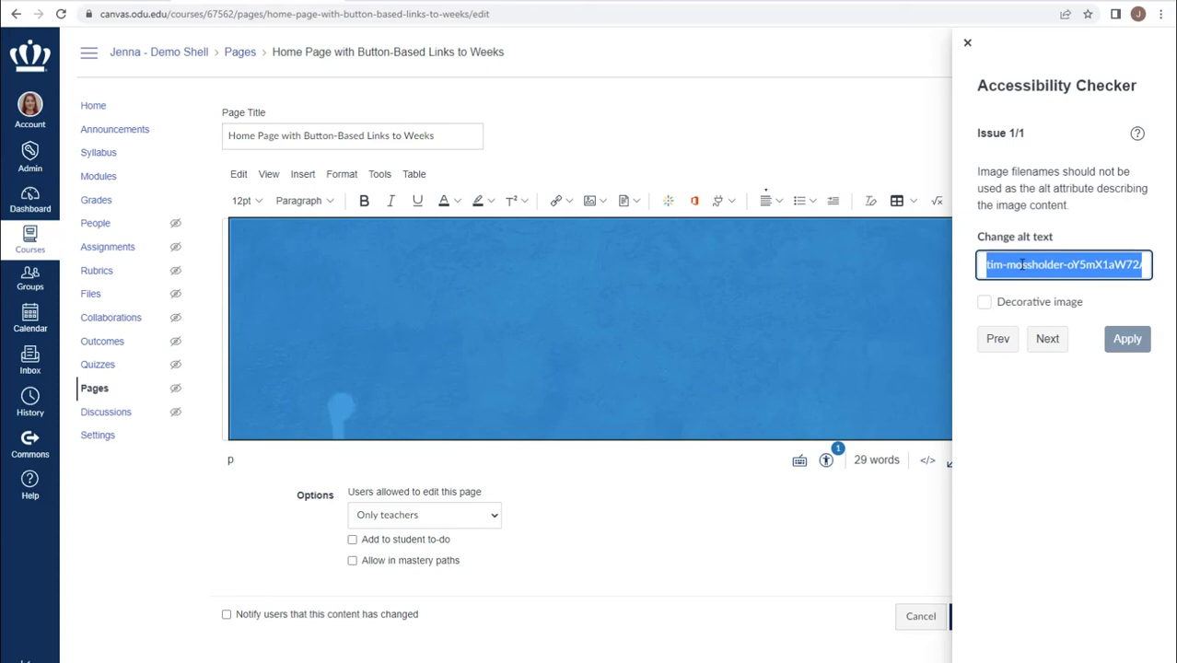
key("BackSpace")
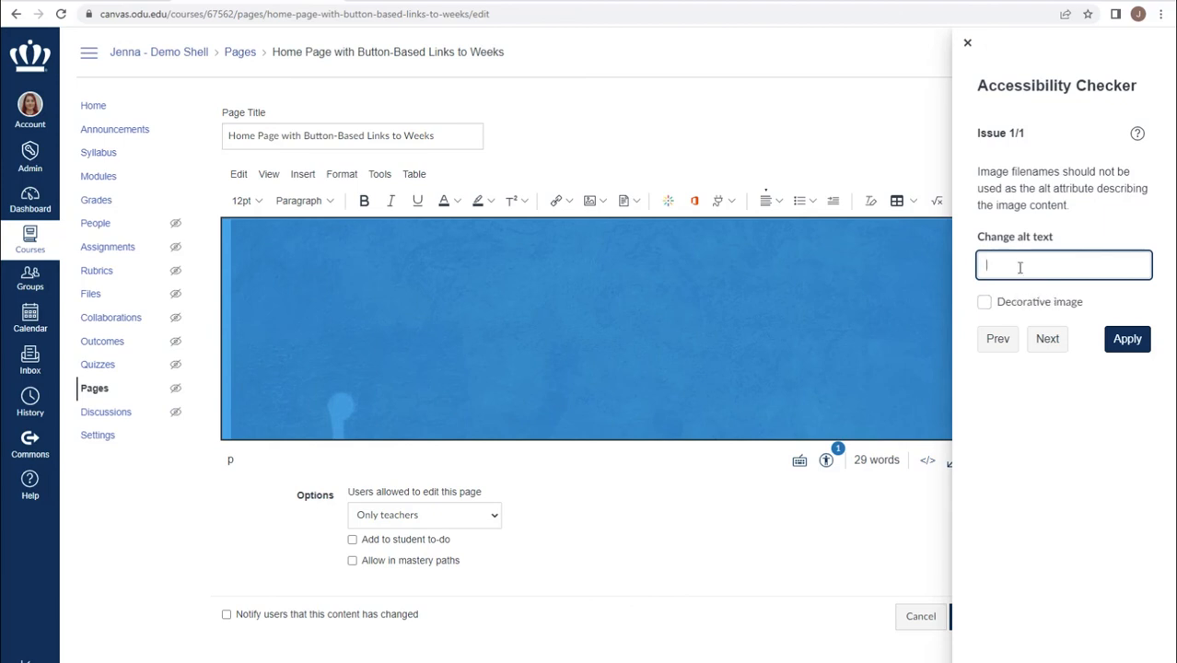
type("banner of")
key("Home")
type("brown")
key("End")
key("BackSpace")
key("BackSpace")
key("BackSpace")
type("with ")
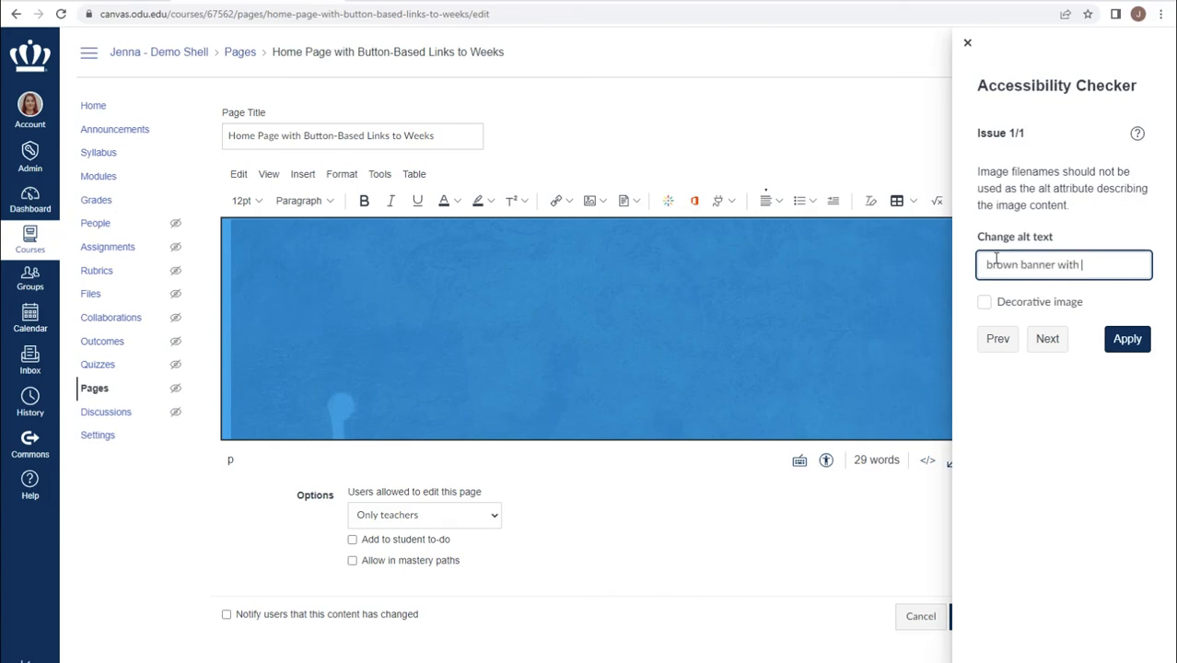
type("handicap parker in white")
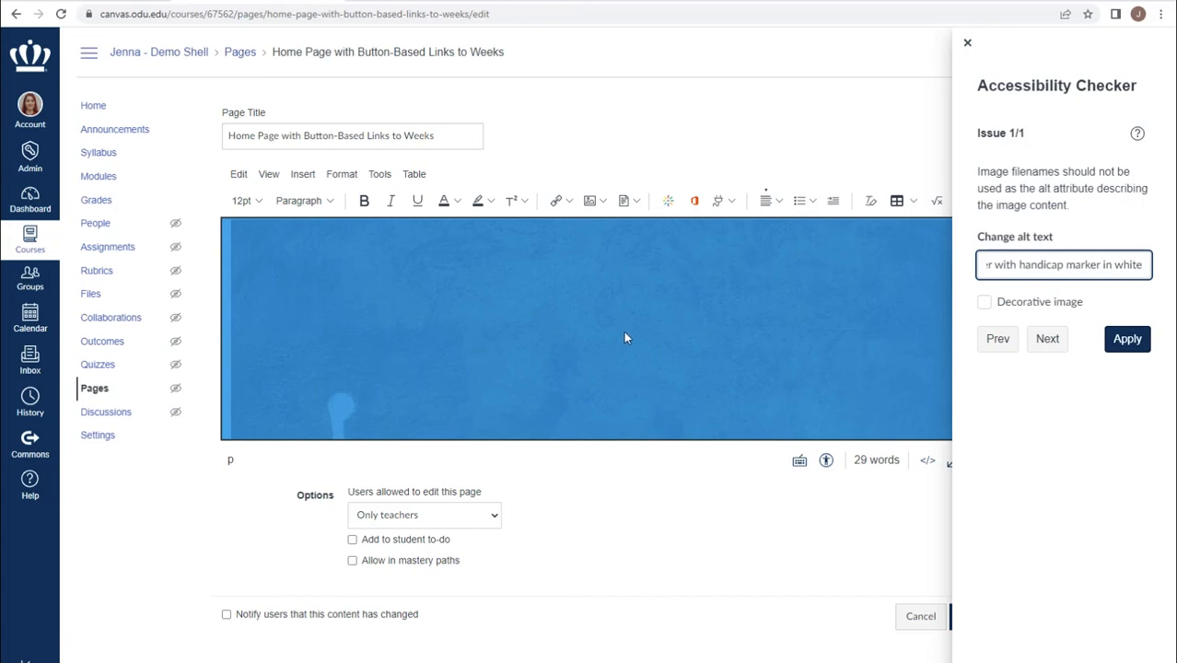
left_click(1125, 341)
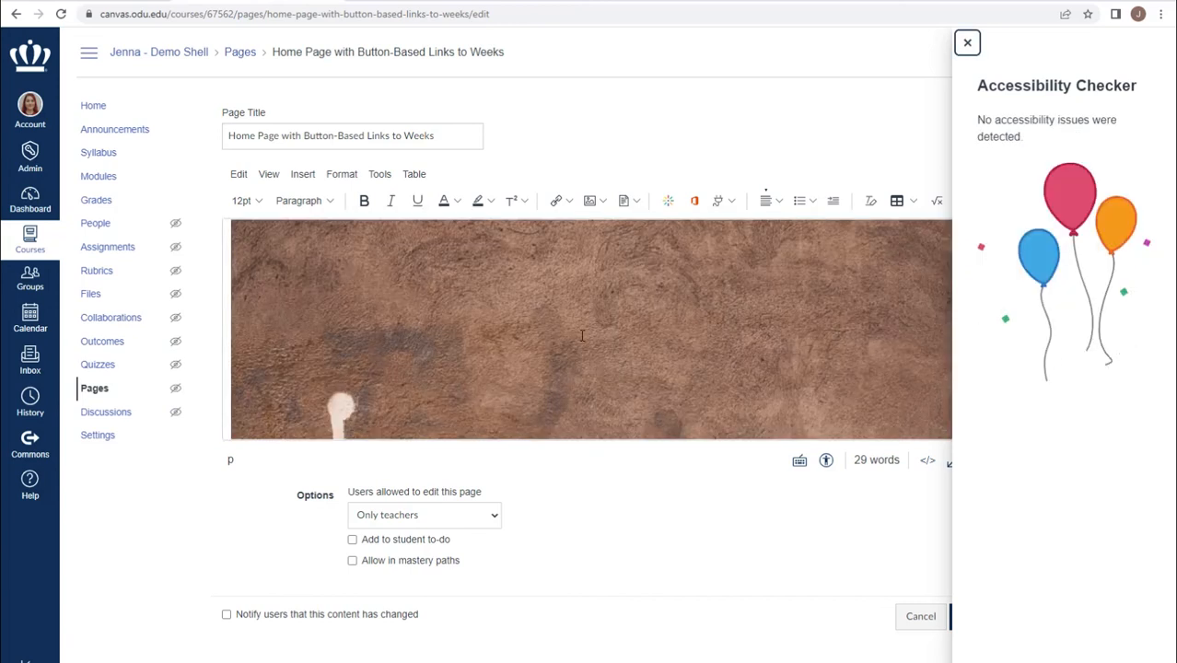
Close the Accessibility Checker and save the home page
scroll(582, 336, "up", 3)
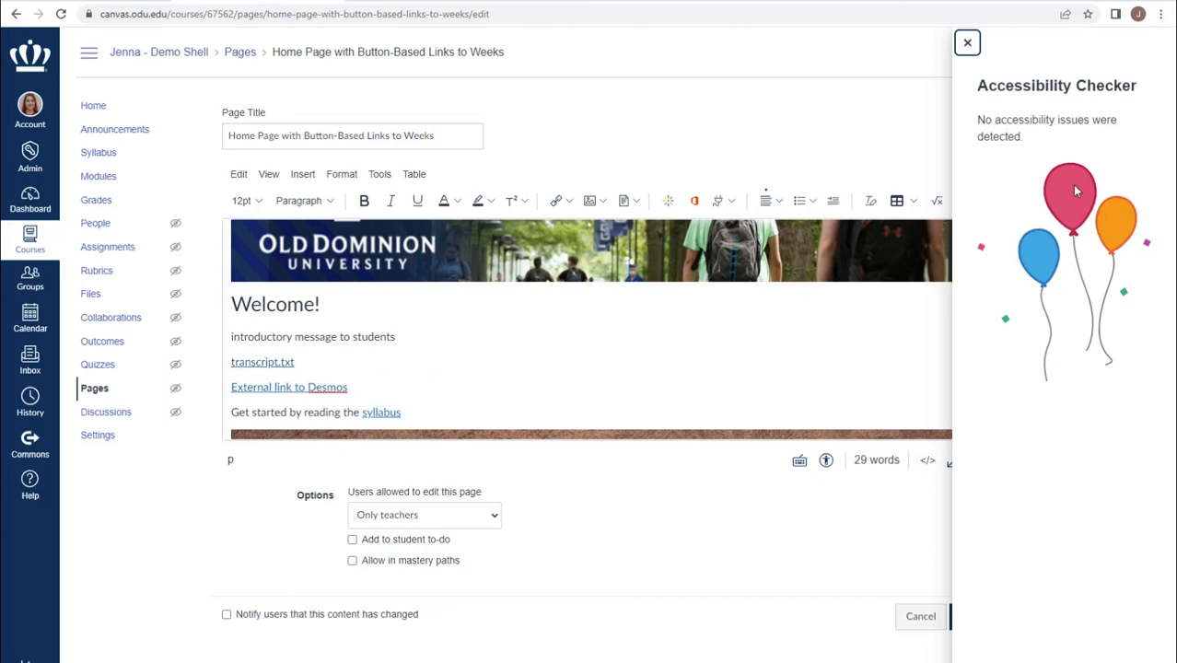
left_click(967, 43)
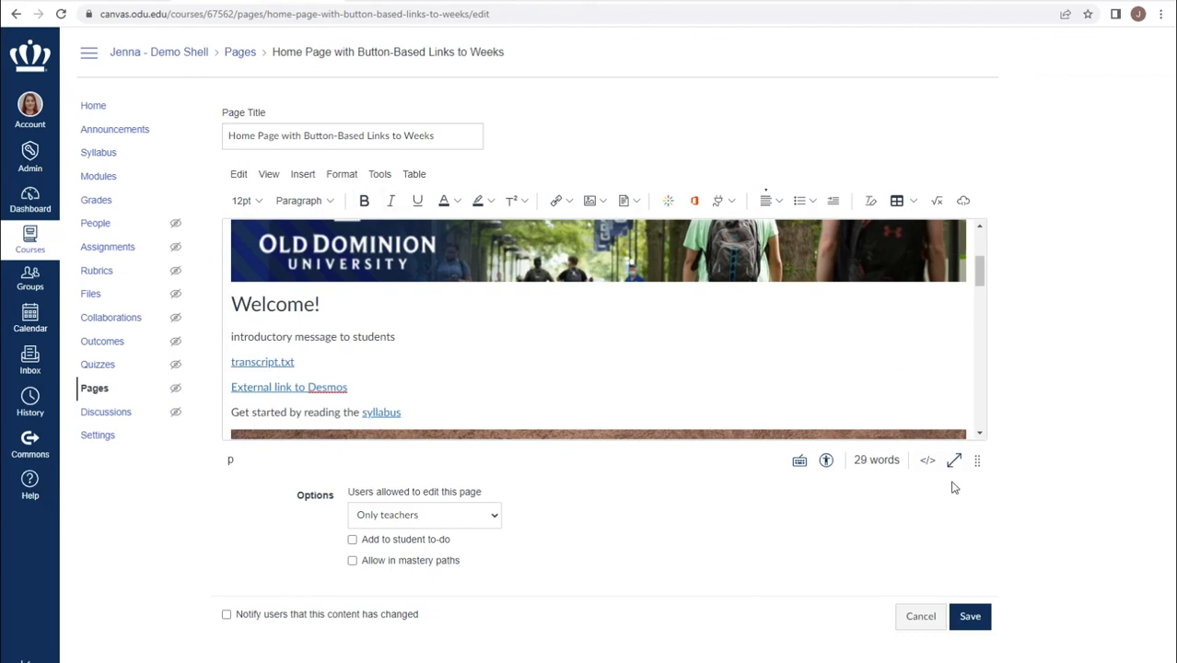
left_click(972, 622)
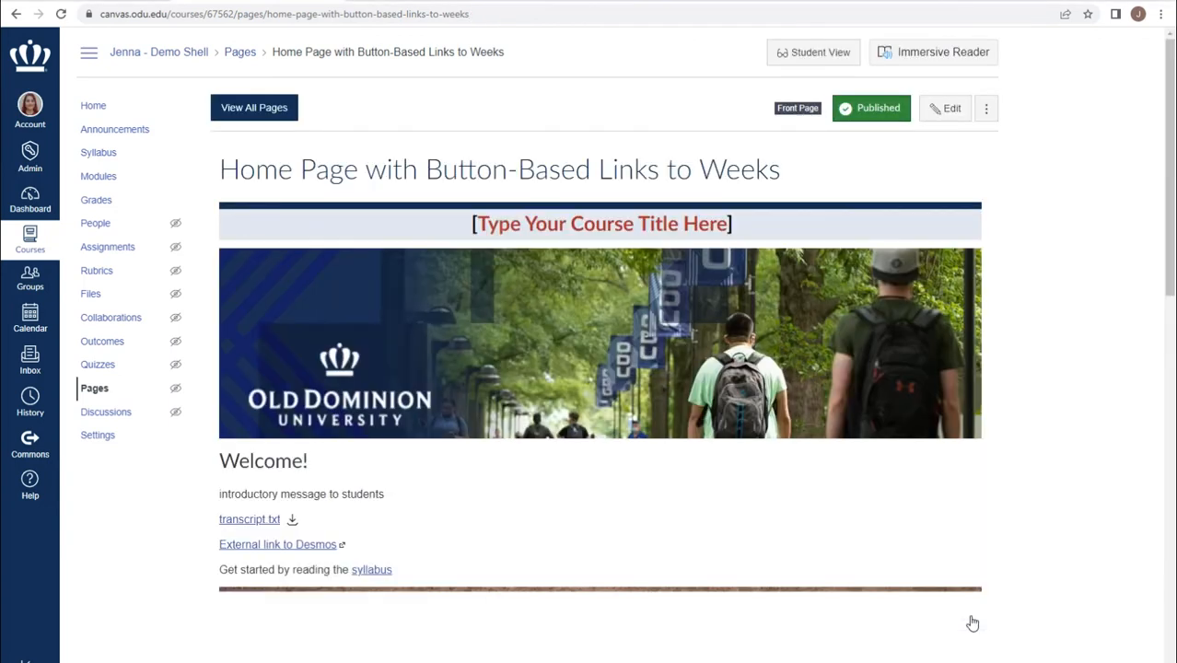
Open the saved home page in Student View and look over its links and banner image
left_click(816, 54)
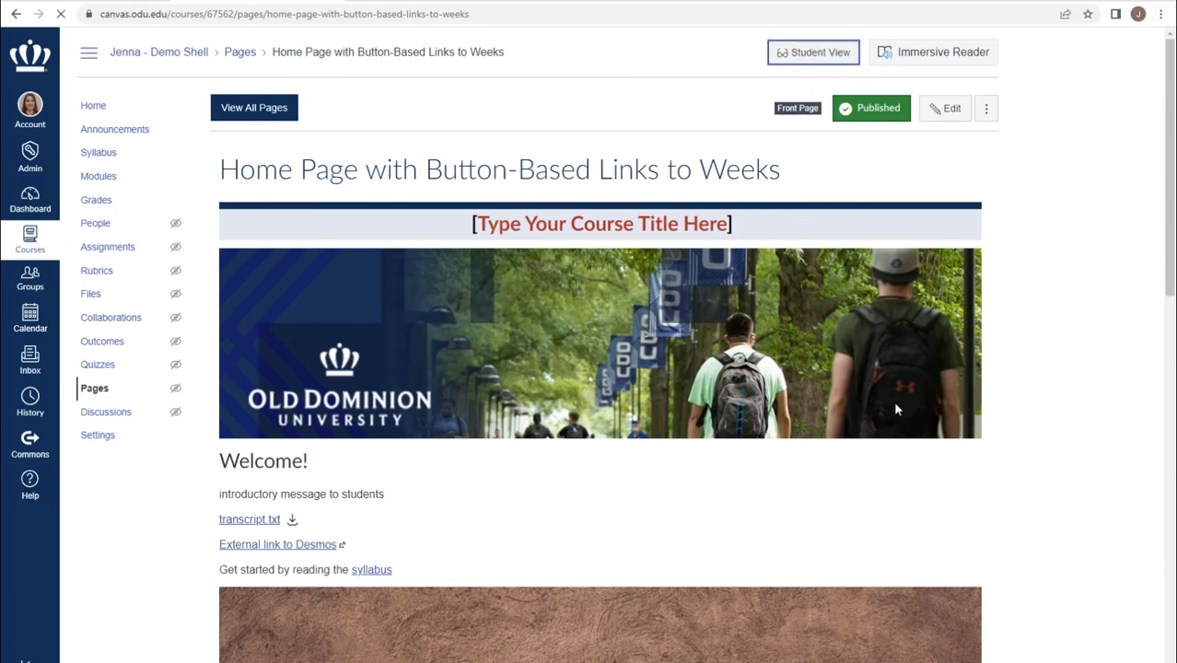
scroll(953, 481, "down", 5)
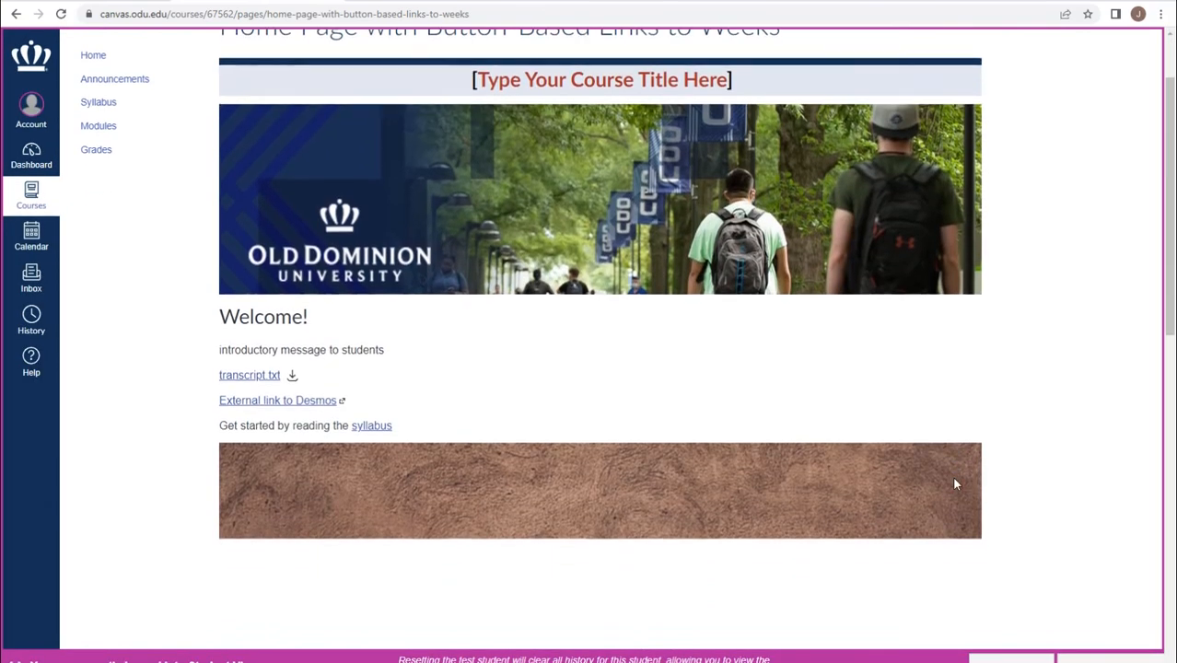
scroll(953, 481, "up", 5)
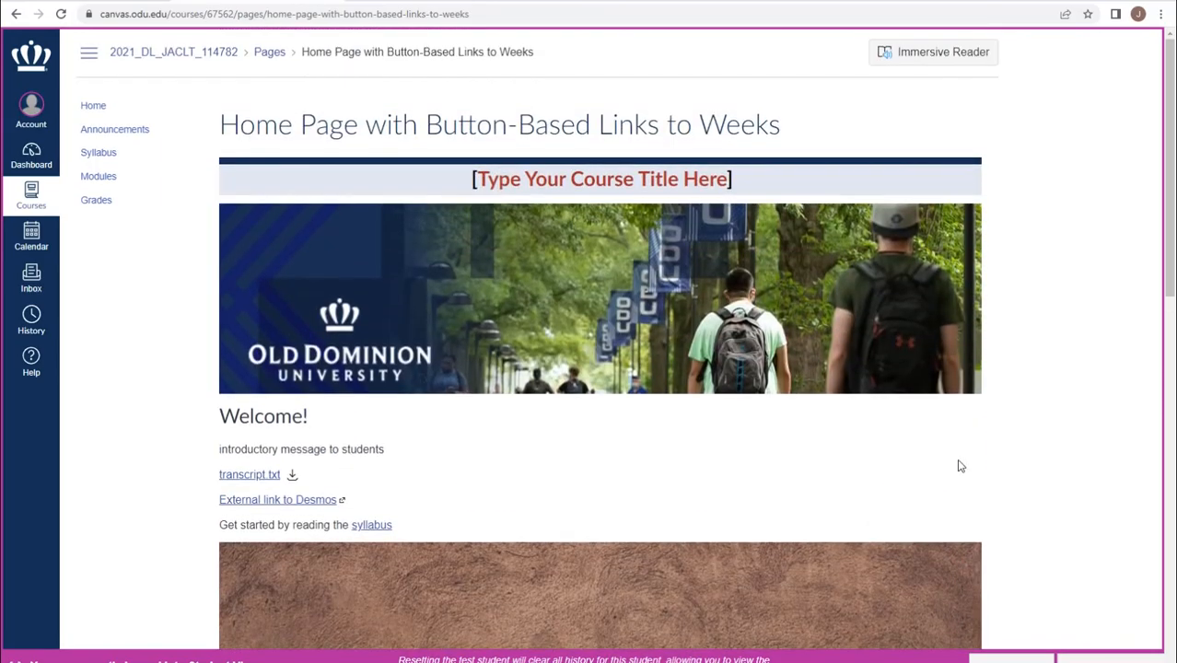